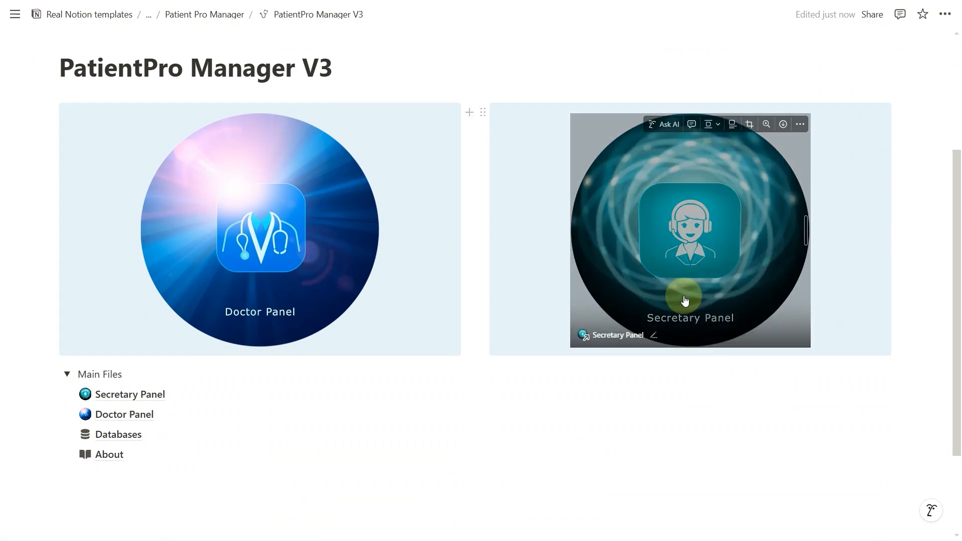
- Open the Secretary Panel page and view the Today's Session Overview board
left_click(683, 248)
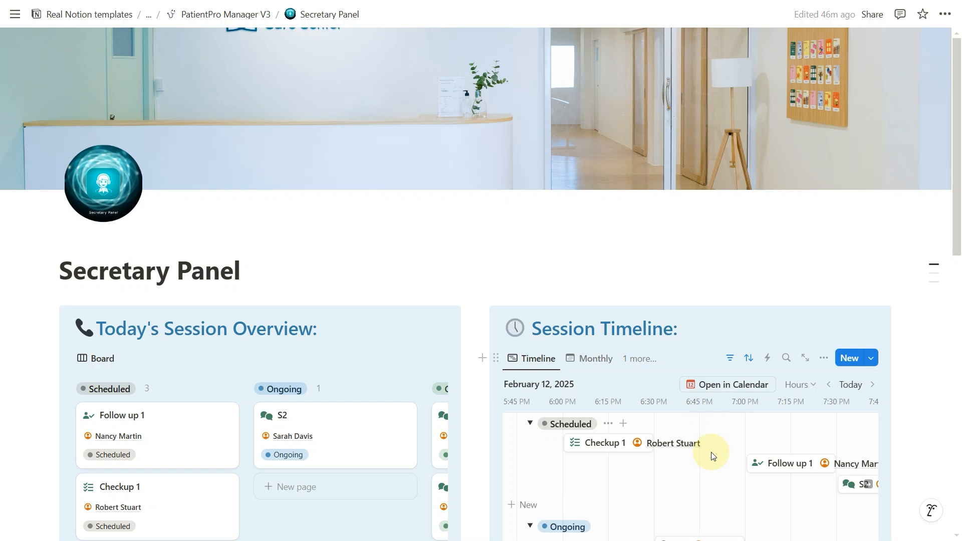
scroll(713, 456, "down", 4)
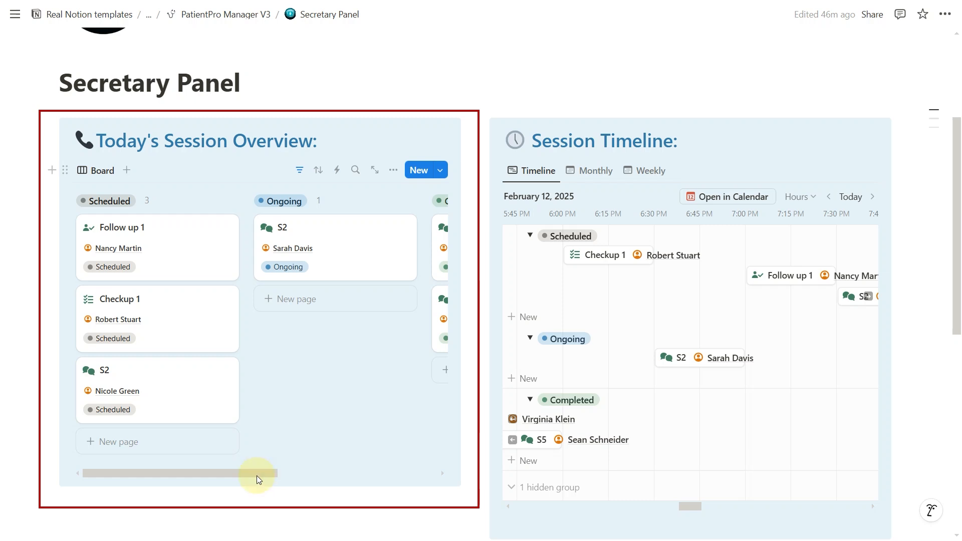
left_click_drag(222, 476, 191, 471)
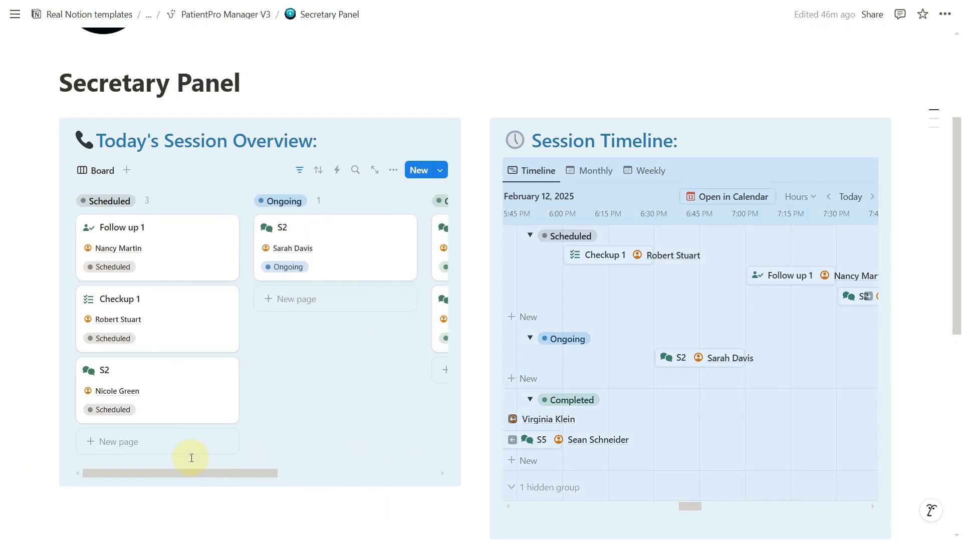
left_click(296, 511)
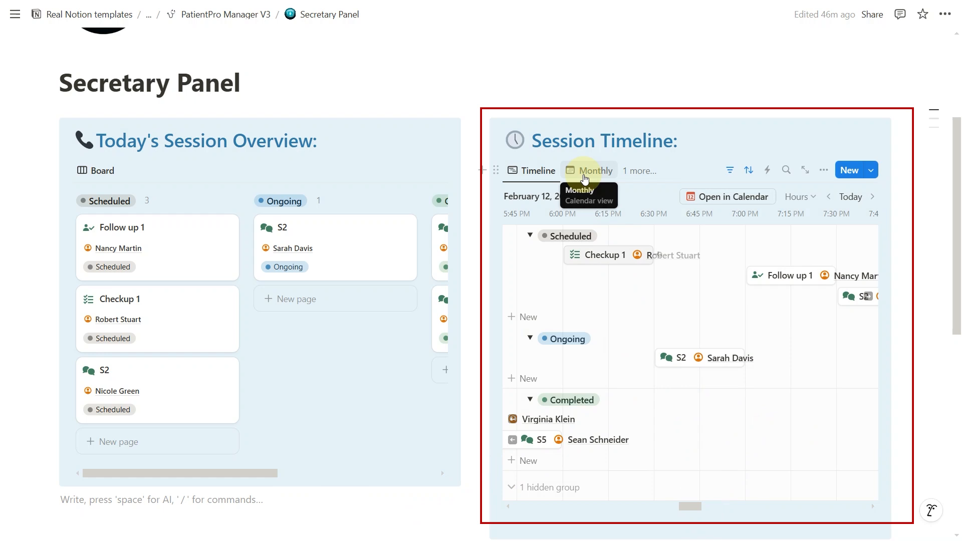
- View the Session Timeline as a Monthly calendar, and return it to the Timeline view
left_click(584, 178)
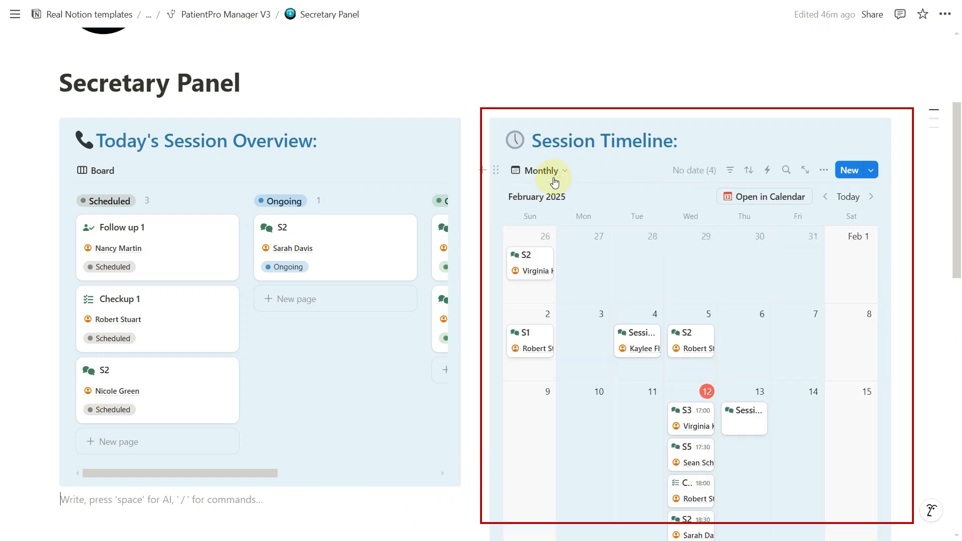
left_click(516, 170)
left_click(499, 215)
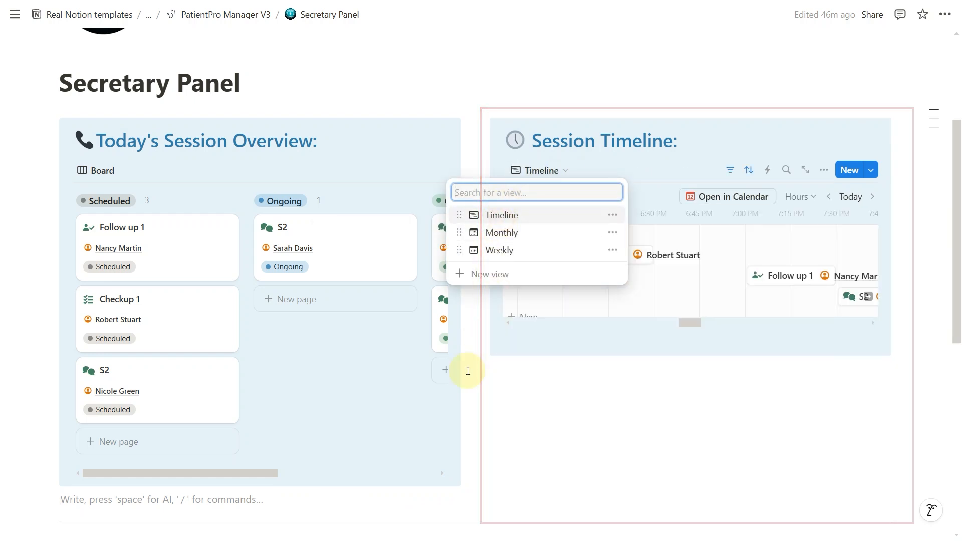
- Add a new patient record at the end of the Patient Profiles Directory table
scroll(441, 409, "down", 10)
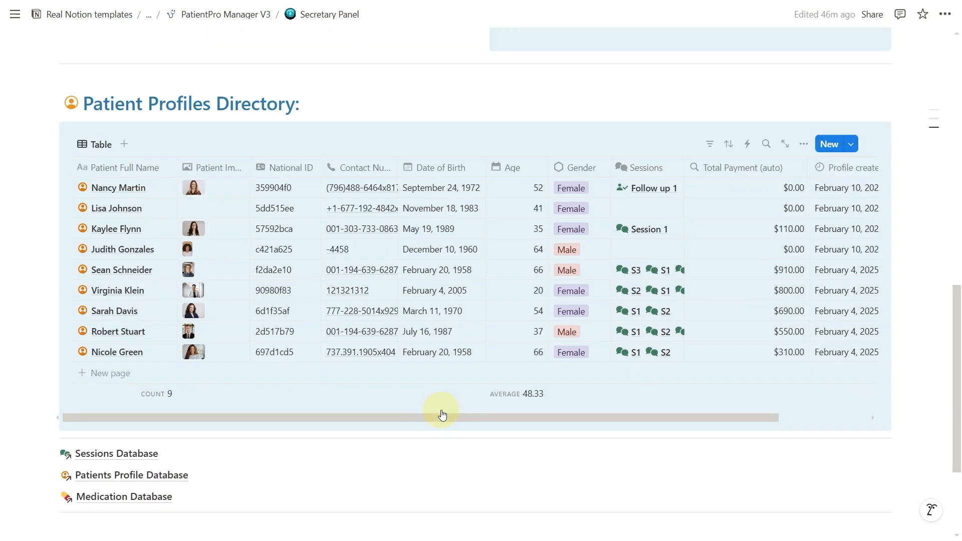
scroll(442, 414, "down", 1)
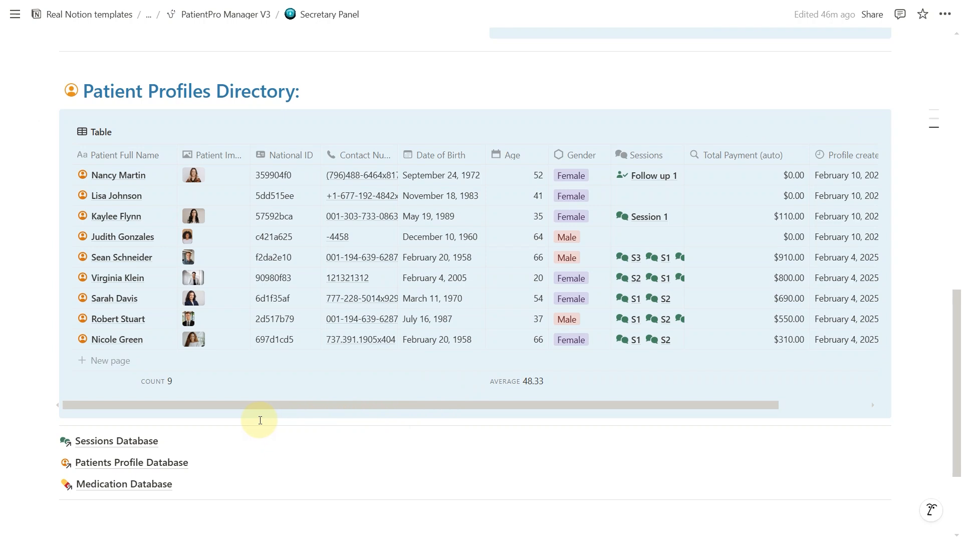
left_click(120, 362)
key("Escape")
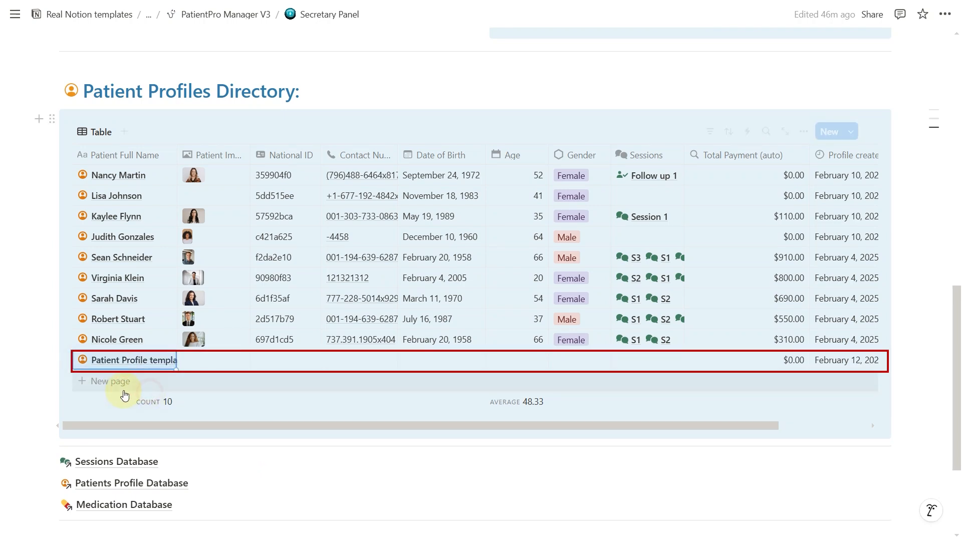
- Open the new patient profile as a full page and replace its title with the patient's full name
mouse_move(163, 363)
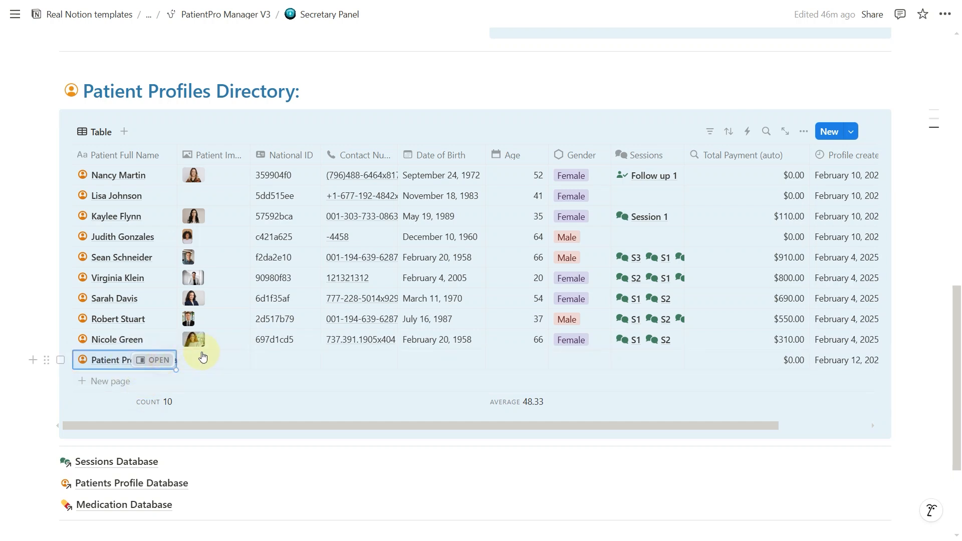
left_click(159, 361)
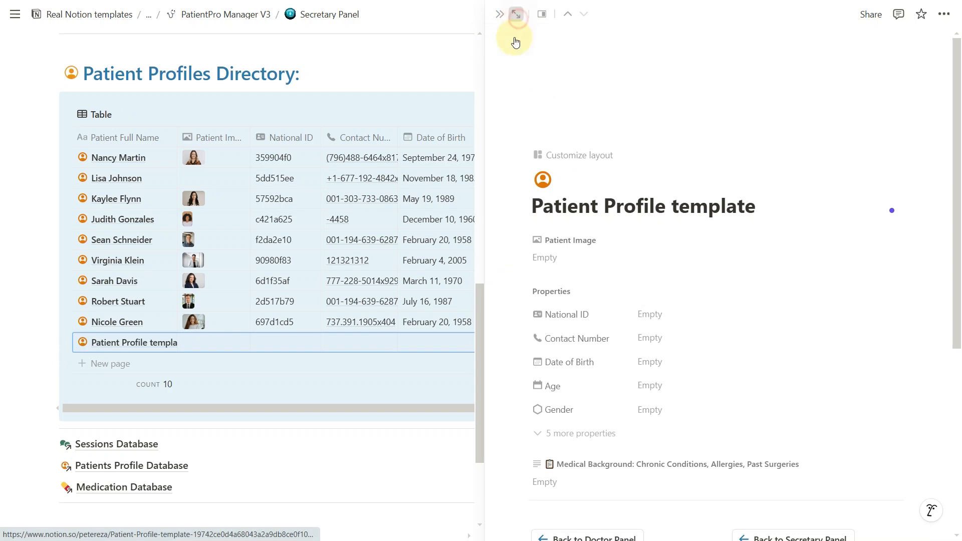
left_click(516, 15)
left_click(467, 253)
triple_click(419, 251)
type("Peter Jackson")
- Upload a photo file from the computer as the Patient Image
left_click(119, 311)
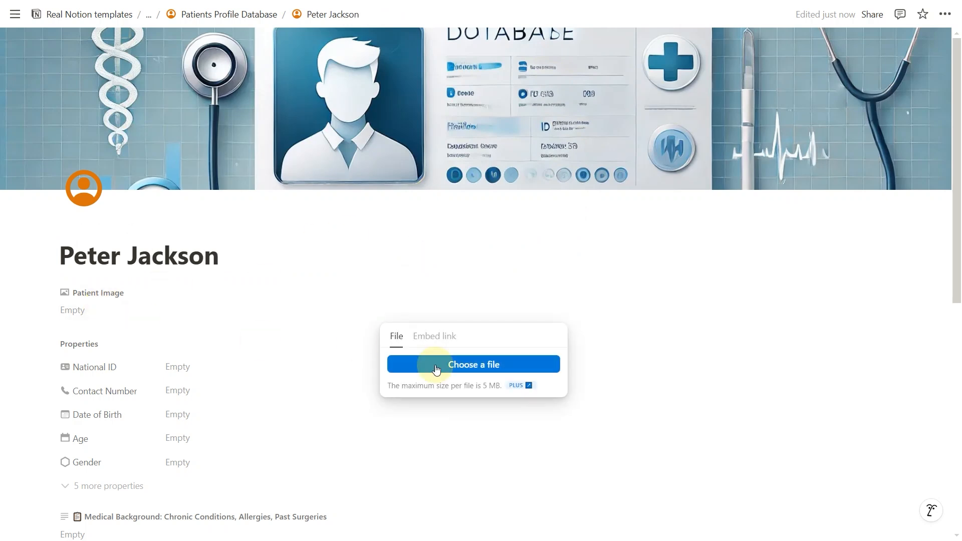
left_click(477, 367)
double_click(174, 131)
- Fill in the patient's National ID and Contact Number properties
scroll(241, 344, "down", 2)
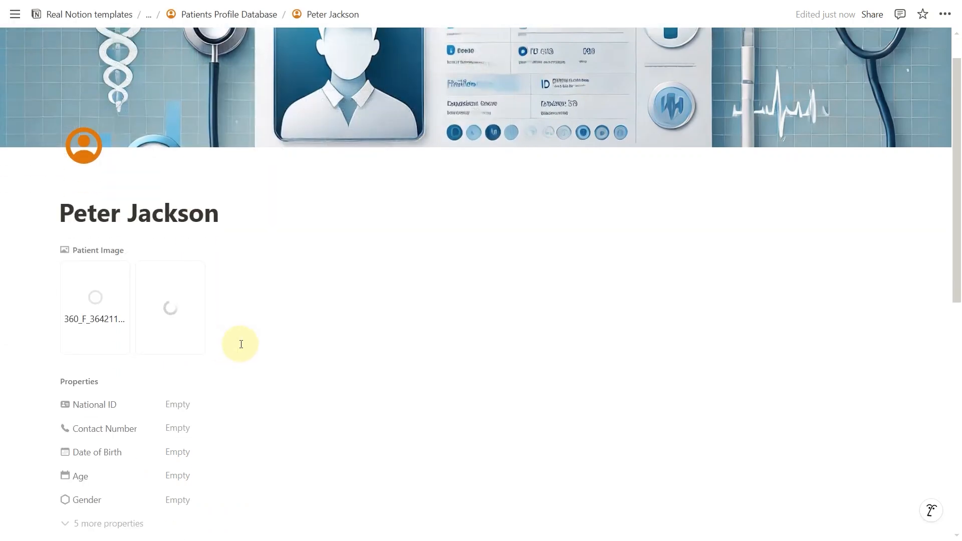
left_click(190, 316)
type("123123123")
left_click(179, 346)
left_click(178, 345)
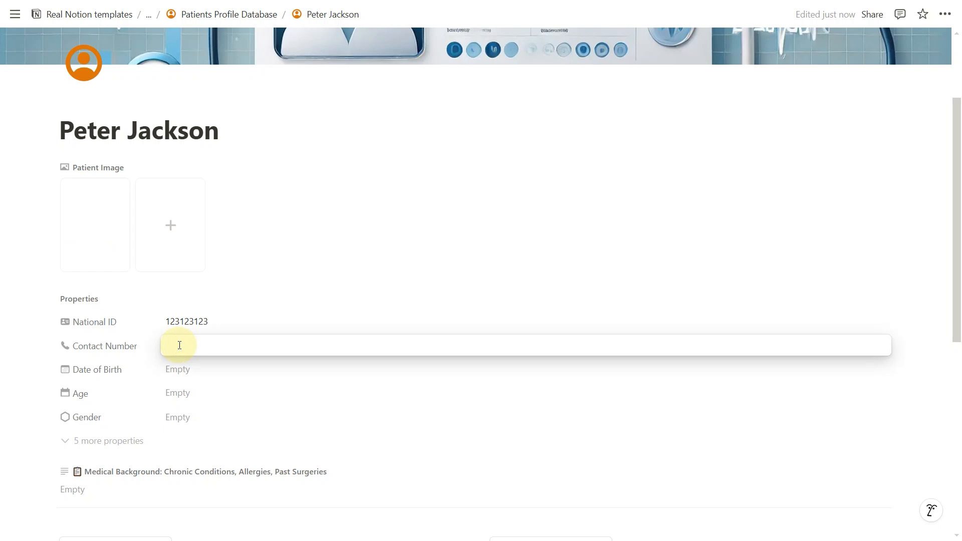
type("34534")
- Enter the patient's Date of Birth in the profile
left_click(186, 362)
left_click(182, 370)
double_click(218, 67)
type("1")
left_click(421, 264)
- Set the patient's Gender property to Male
scroll(196, 359, "down", 2)
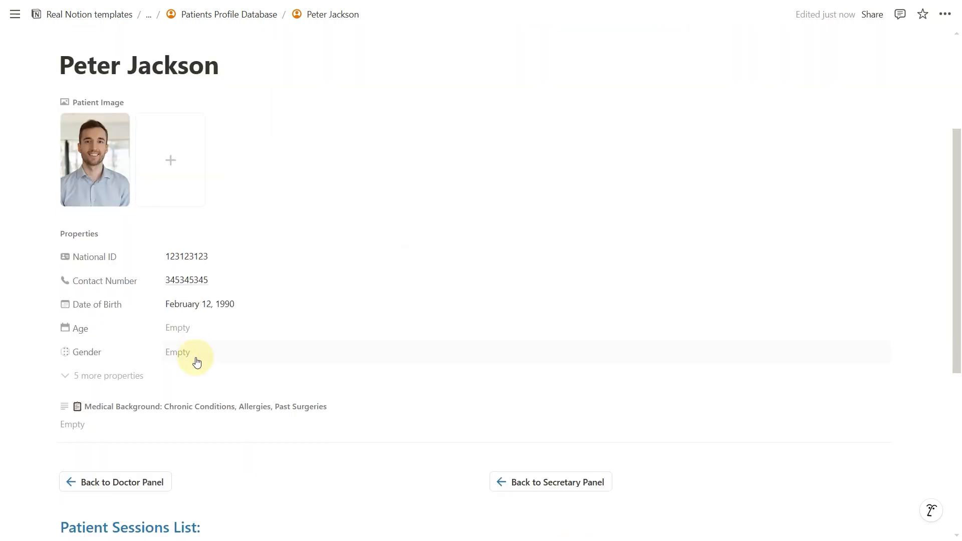
left_click(190, 295)
left_click(196, 349)
- Enter "Diabetes, Penicillin allergies" as the Medical Background, correcting the spelling of the allergy
left_click(110, 372)
type("Dia")
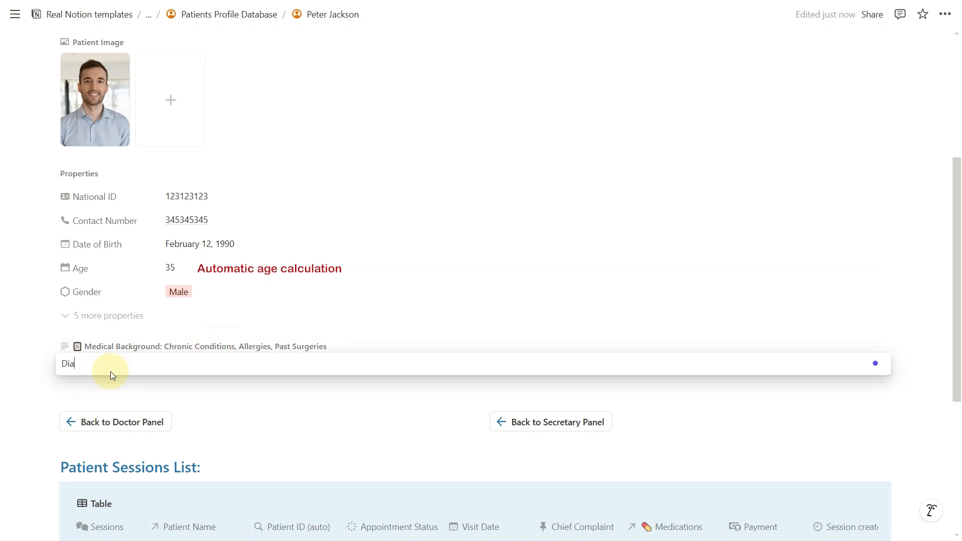
type("beties Penicllin allergies")
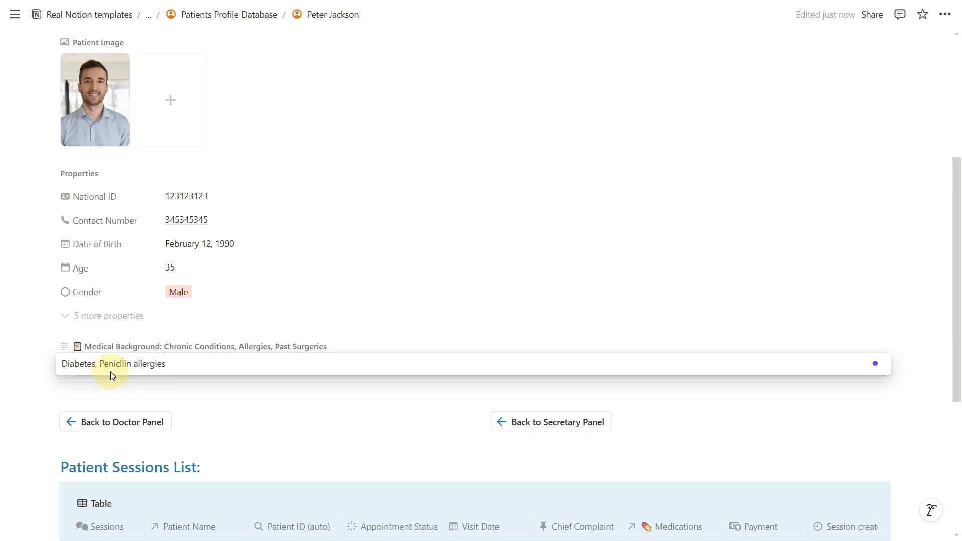
left_click(126, 365)
left_click(234, 430)
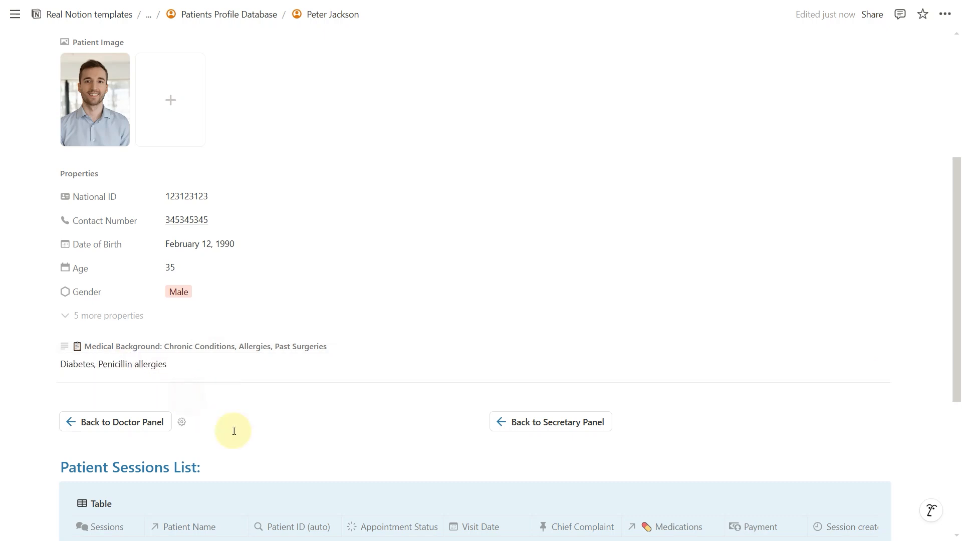
- Add a new session to the Patient Sessions List and name it S1
scroll(281, 438, "down", 3)
scroll(281, 441, "down", 1)
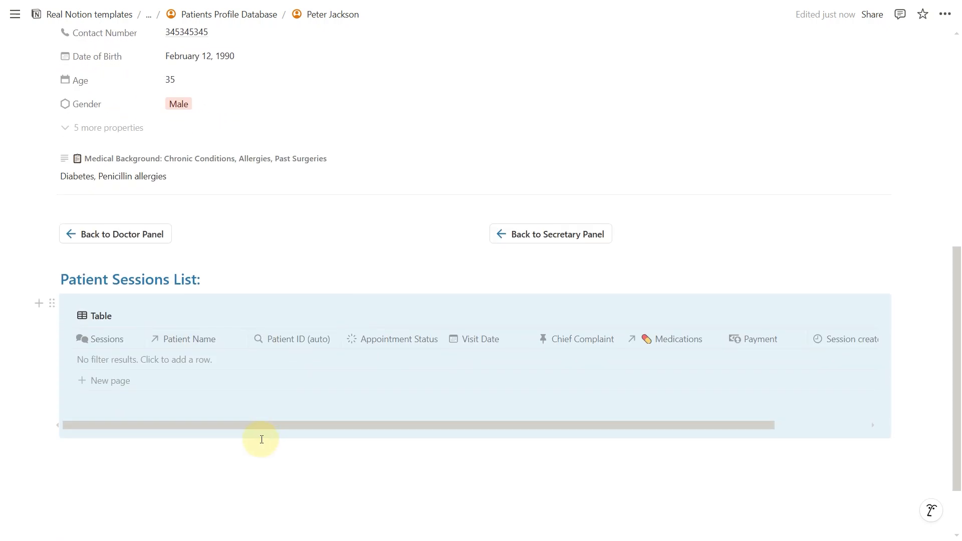
left_click(118, 383)
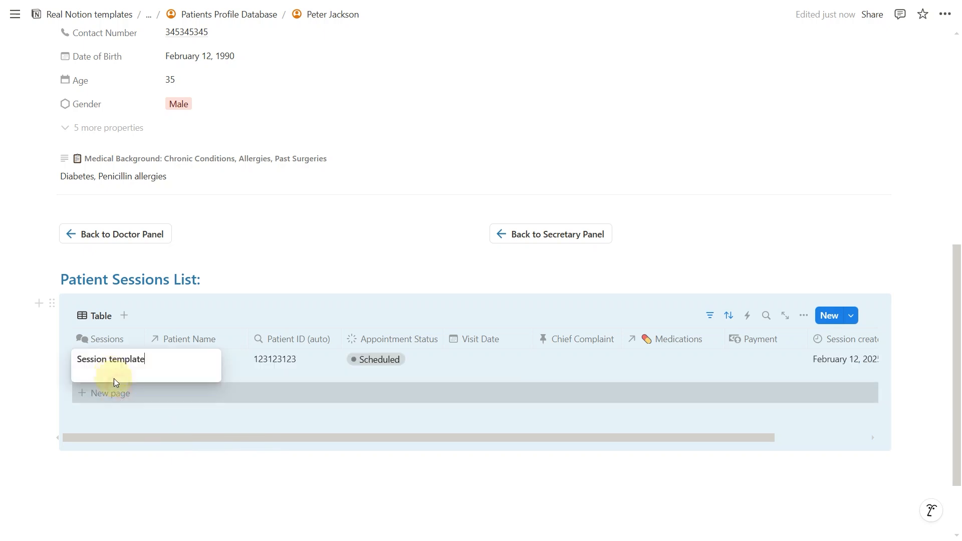
type("S1")
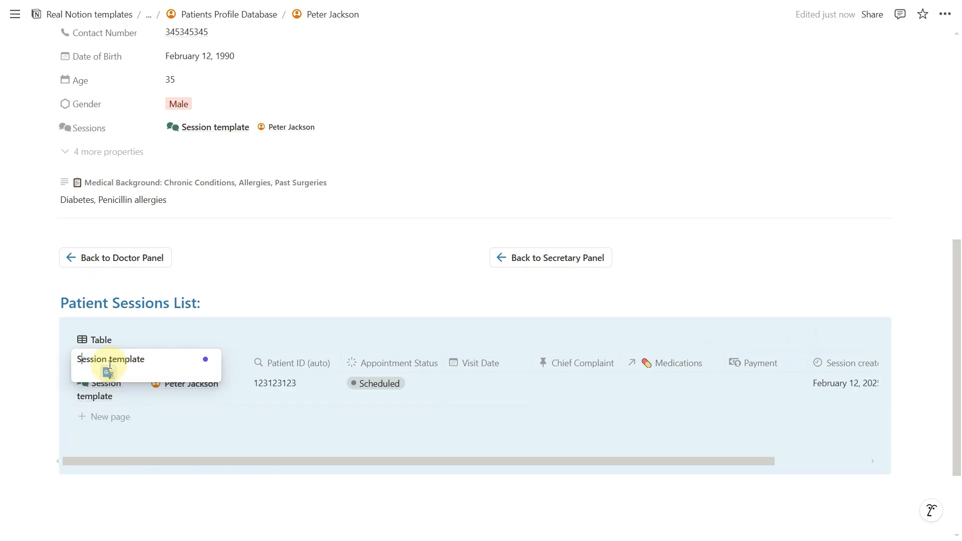
key("ctrl+a")
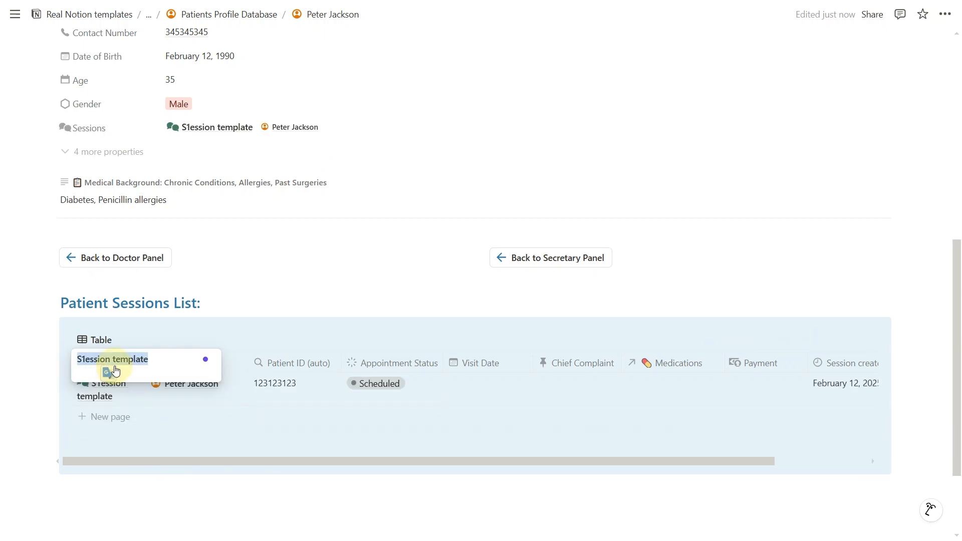
type("S1")
key("Return")
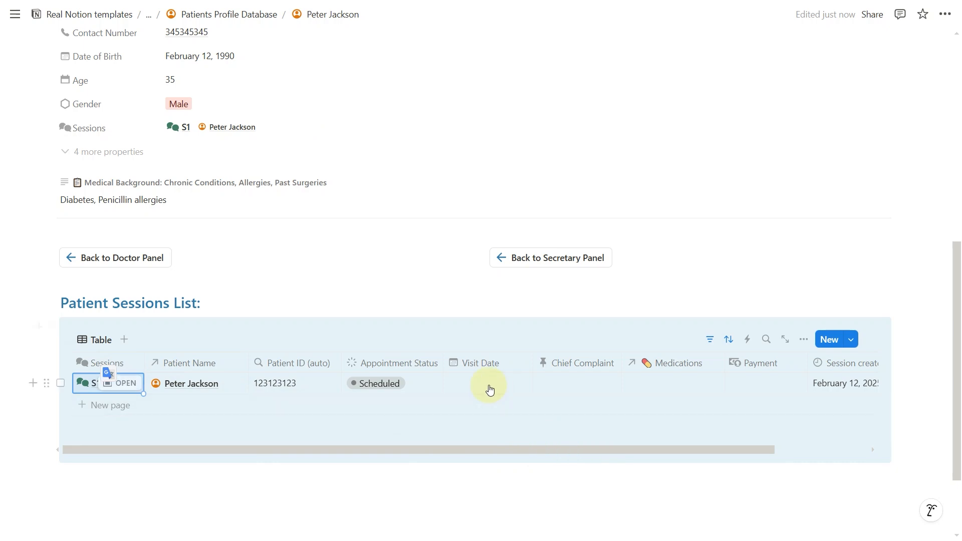
- Set the S1 session's Visit Date to February 12, 2025, with start time 18:00 and end time 18:30
left_click(487, 389)
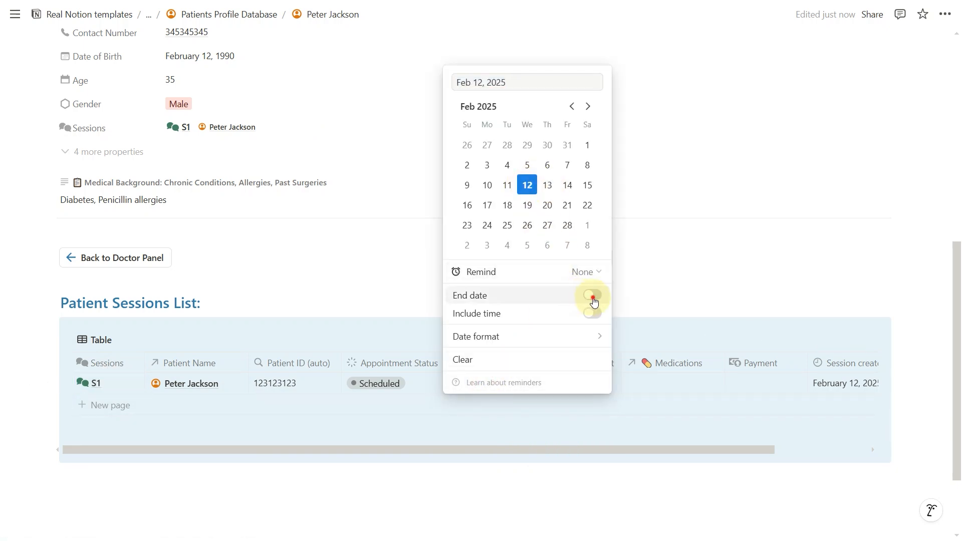
left_click(593, 295)
left_click(592, 313)
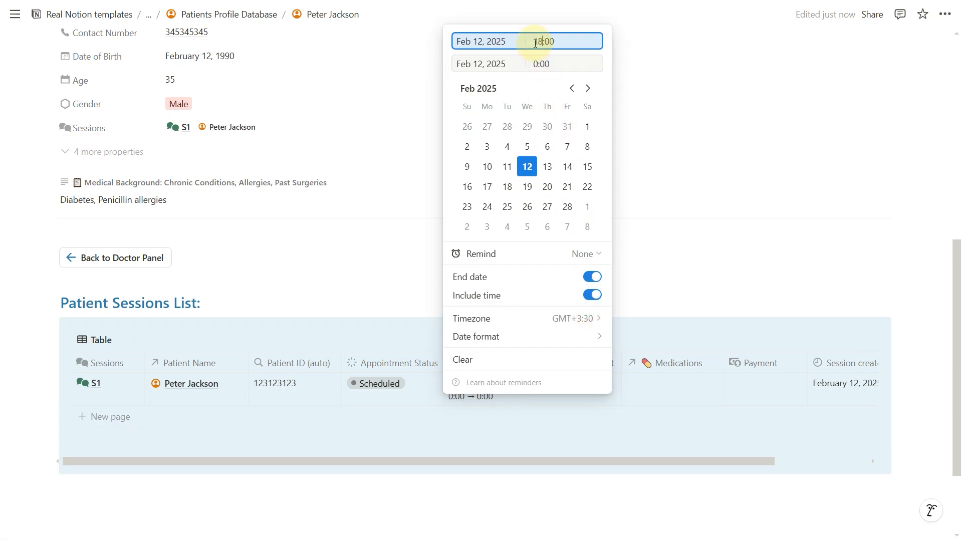
left_click(536, 63)
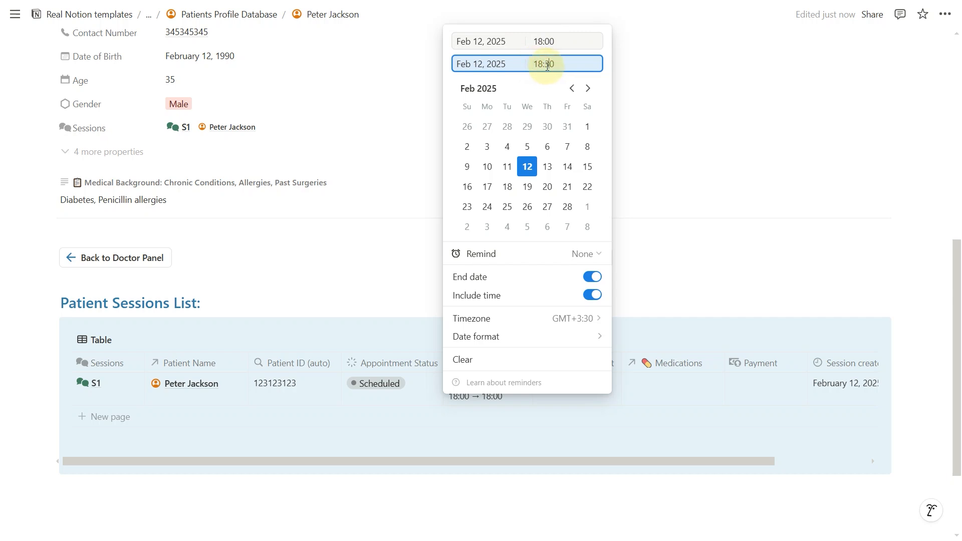
left_click(547, 82)
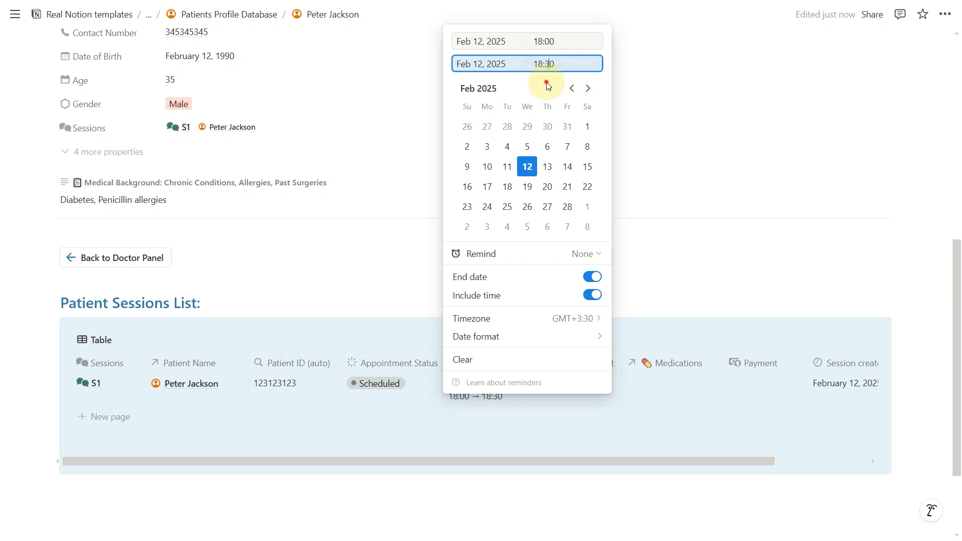
left_click(638, 159)
- Set the S1 session's Chief Complaint to back pain
left_click(585, 394)
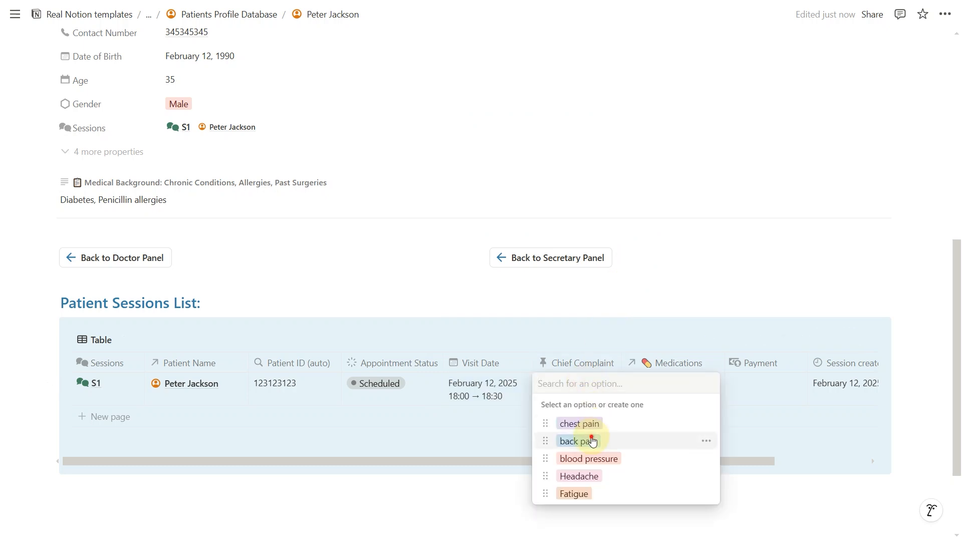
left_click(567, 441)
left_click(724, 445)
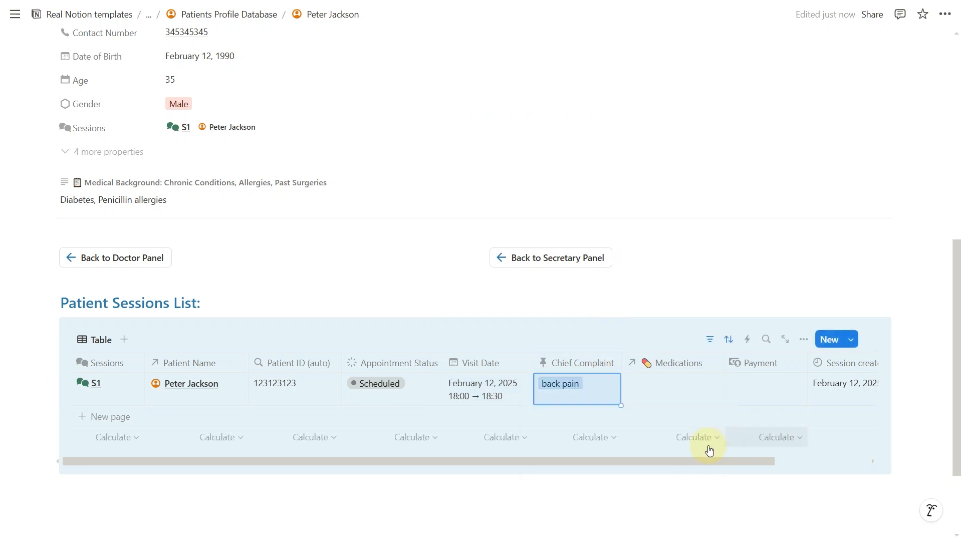
- Review the templates available for new entries in the Sessions Database
scroll(630, 441, "down", 1)
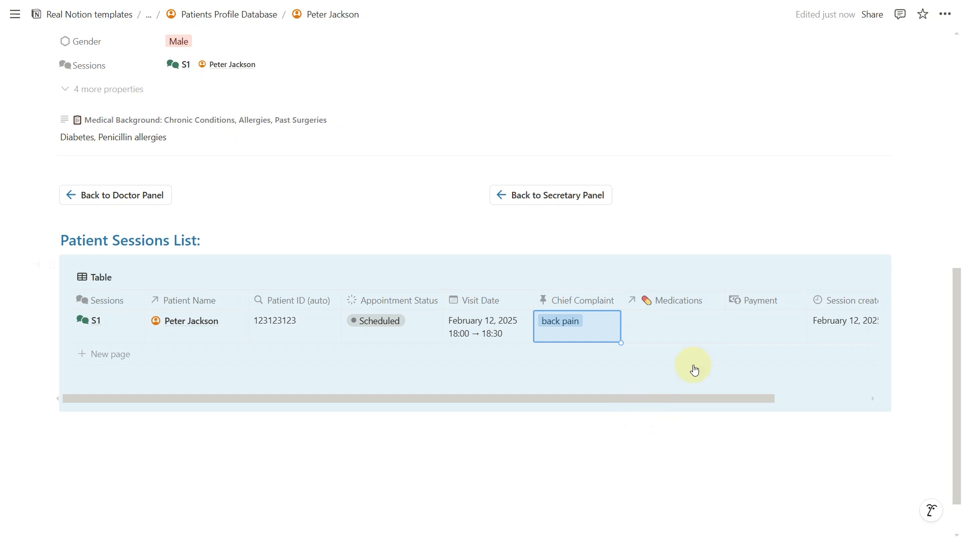
left_click(853, 278)
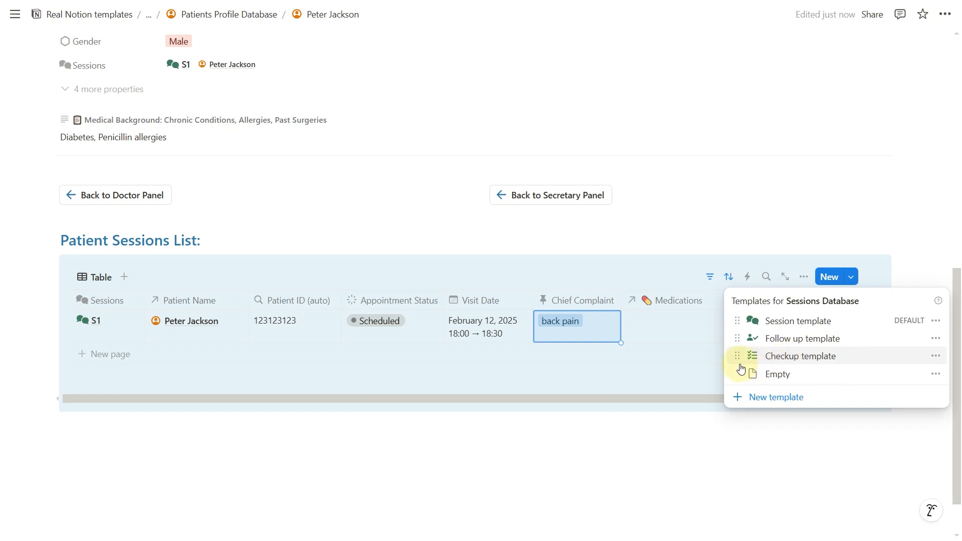
left_click(481, 424)
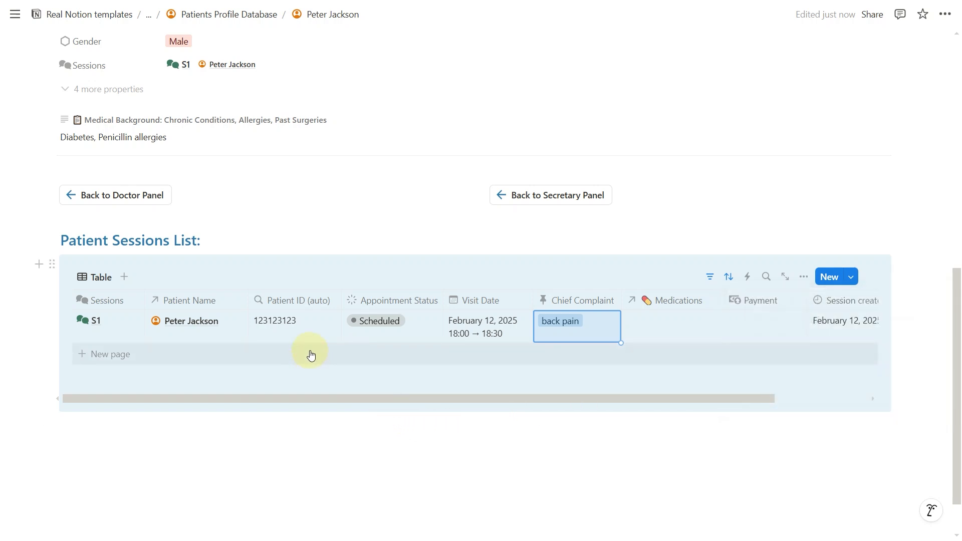
- Return to the Secretary Panel, close the side-peek profile, and go back to the PatientPro Manager V3 main page
key("alt+Left")
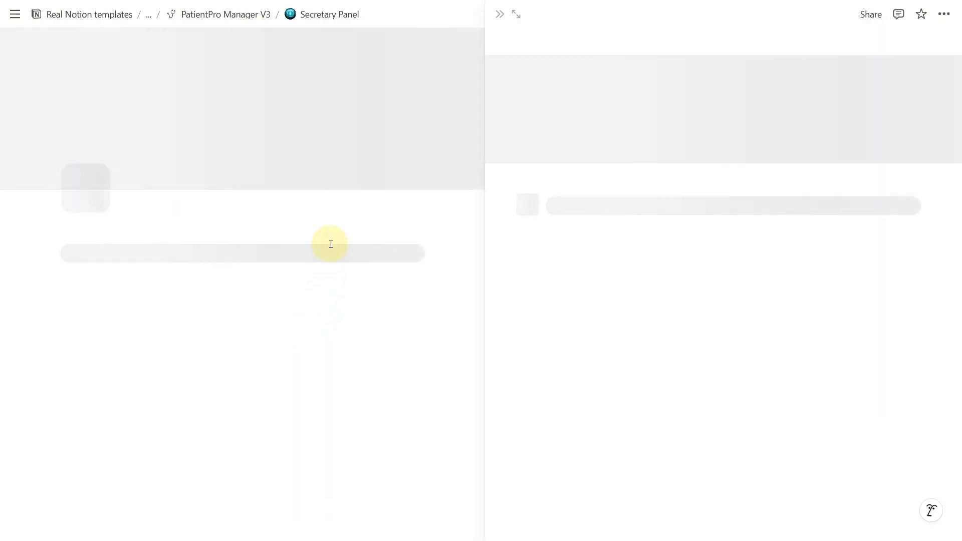
left_click(499, 15)
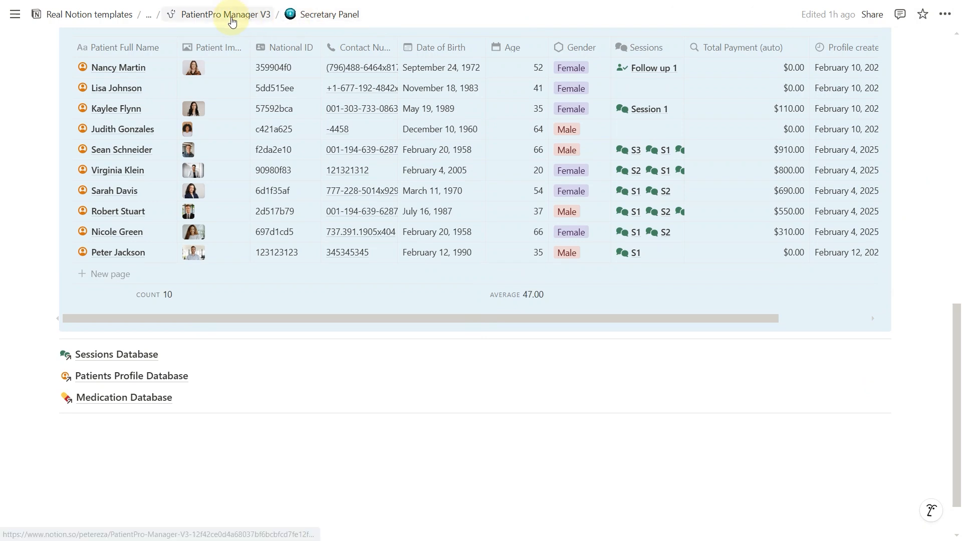
left_click(232, 19)
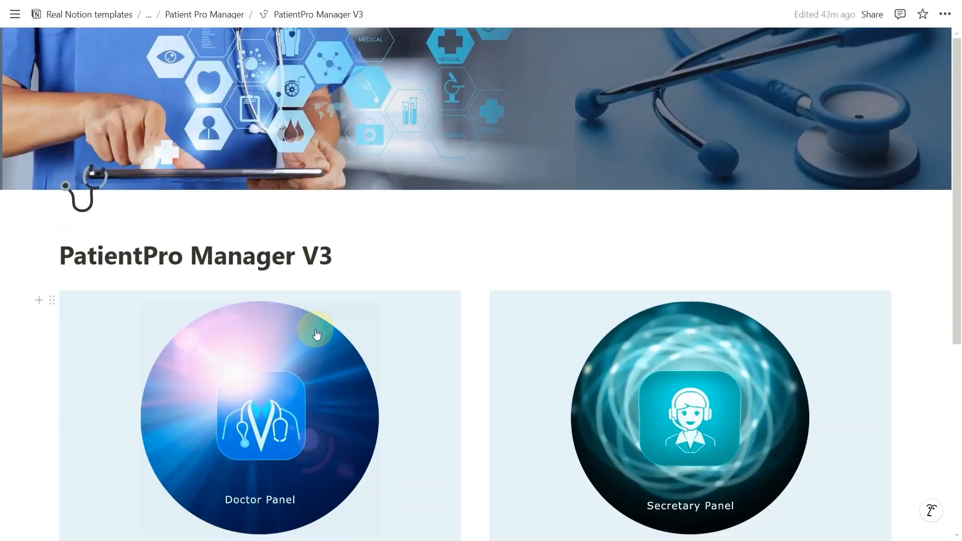
- Open the Doctor Panel and review today's Scheduled and Completed sessions in the Ongoing Session board's hidden groups
scroll(316, 334, "down", 5)
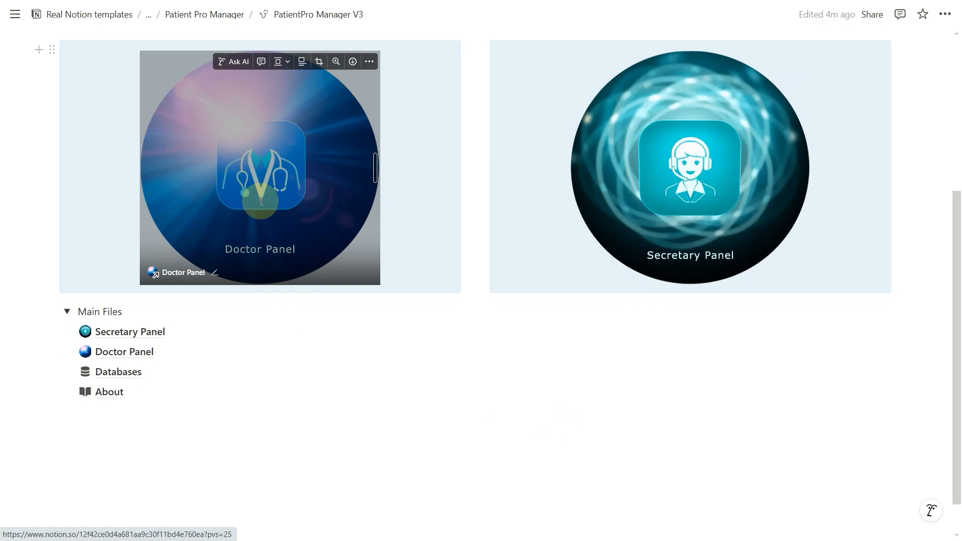
left_click(261, 202)
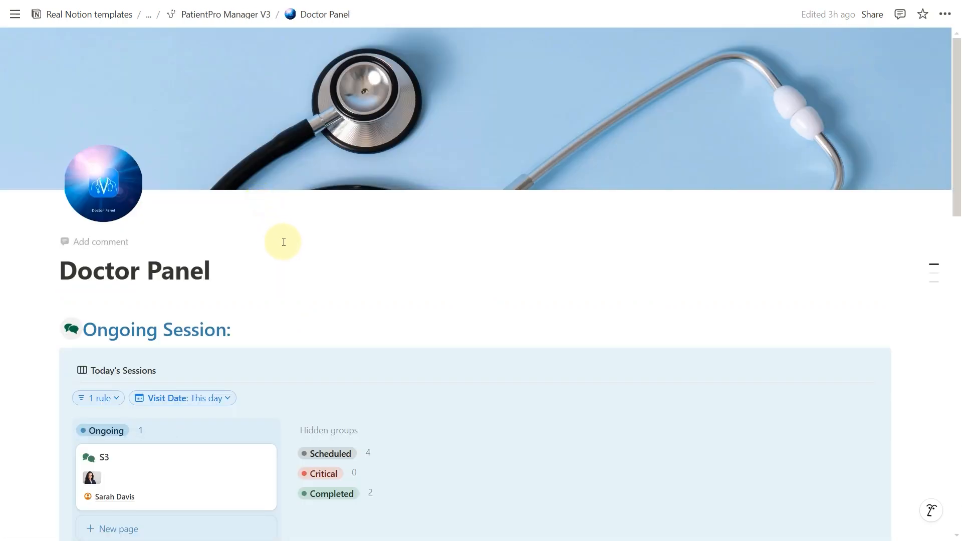
scroll(303, 306, "down", 3)
scroll(303, 306, "down", 1)
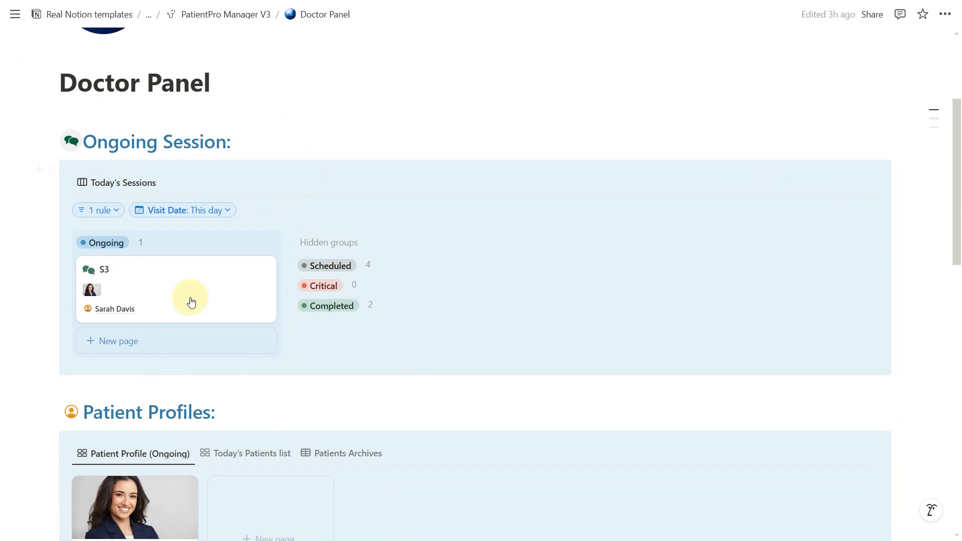
left_click(341, 267)
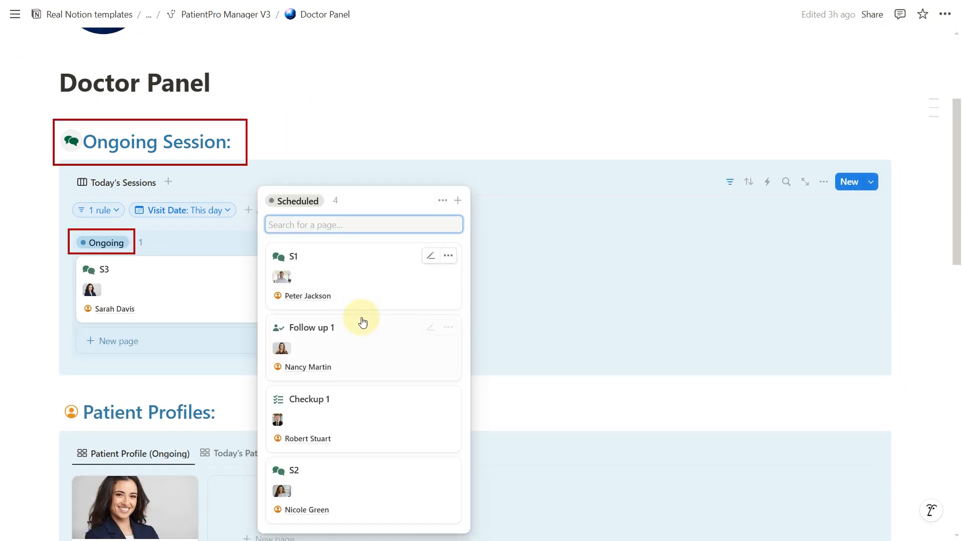
left_click(507, 290)
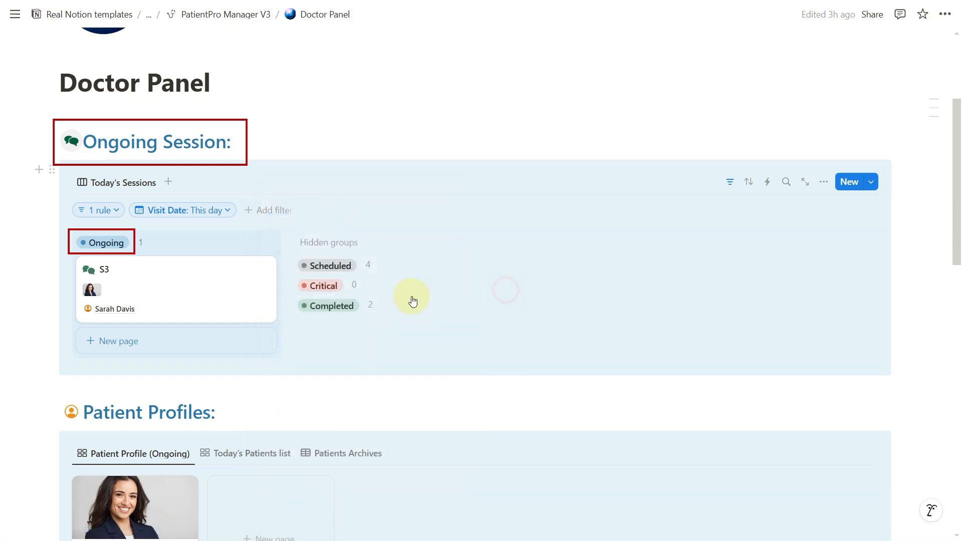
left_click(342, 306)
left_click(343, 306)
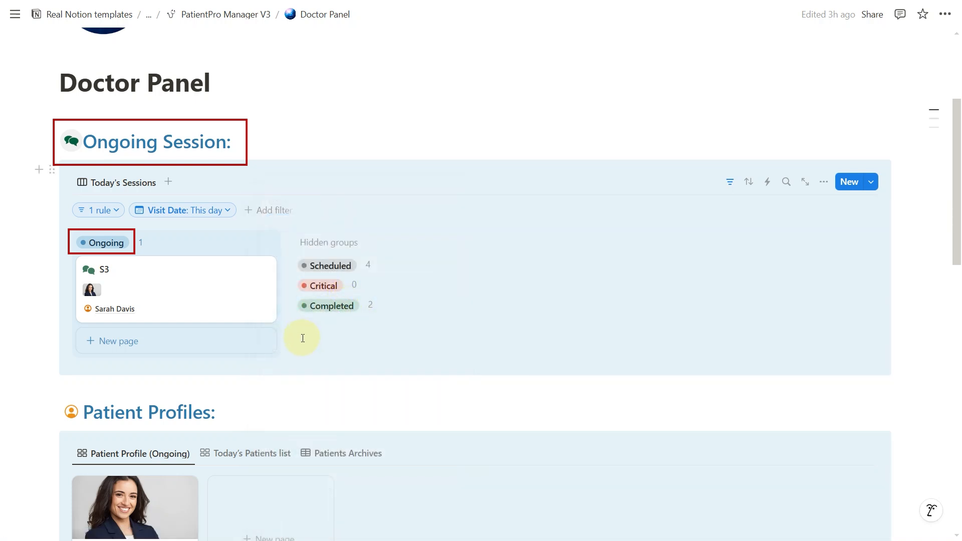
- Open the ongoing S3 session and link ZALEPLON, ALTRETAMINE and TROVAFLOXACIN MESYLATE as its Medications
left_click(188, 297)
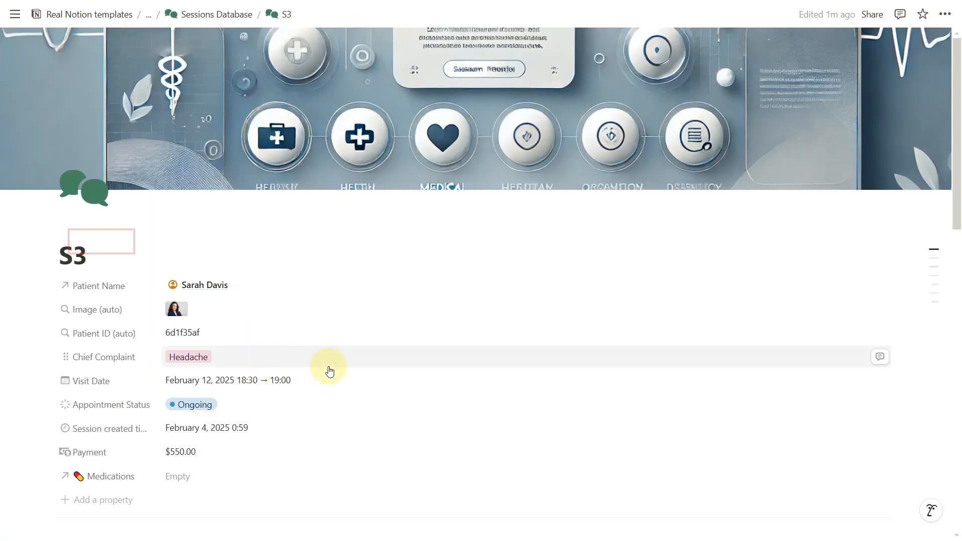
scroll(329, 371, "down", 4)
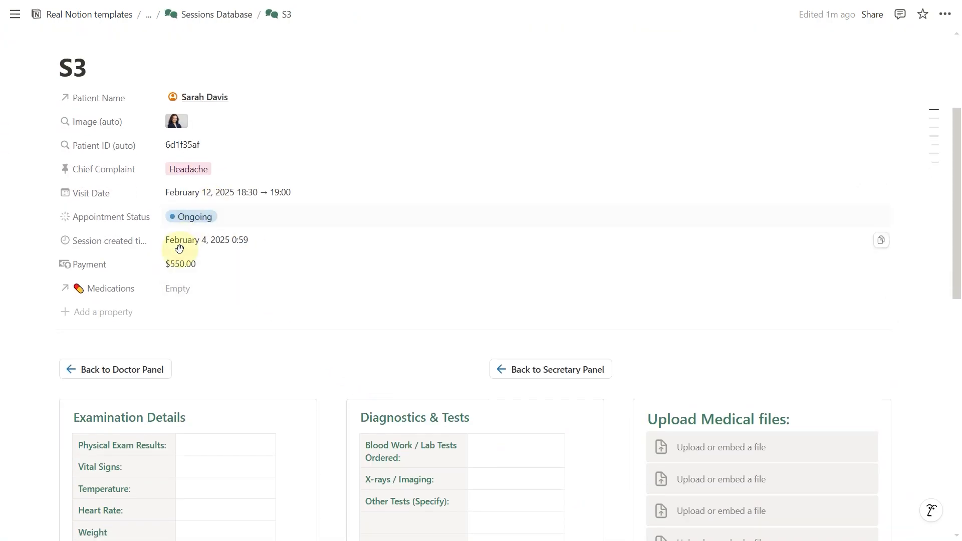
left_click(186, 289)
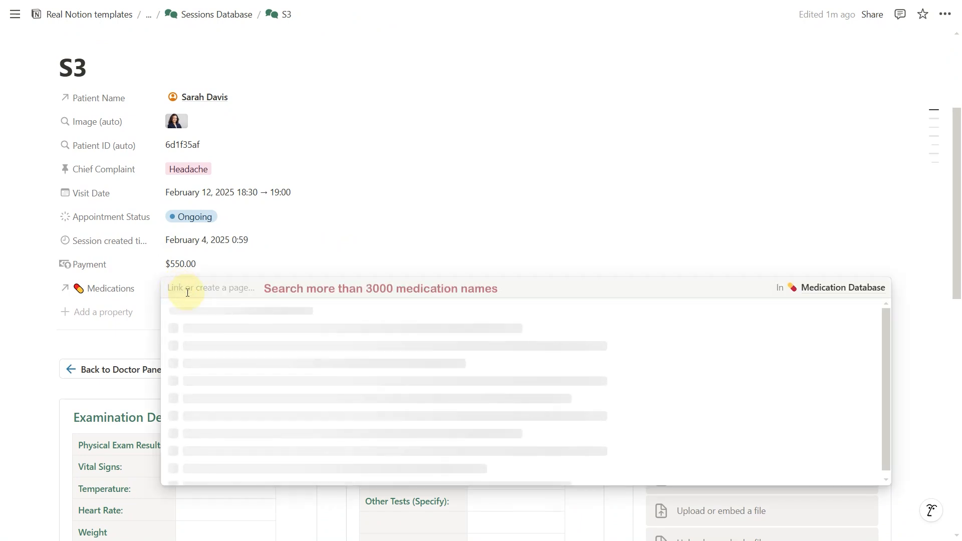
left_click(206, 324)
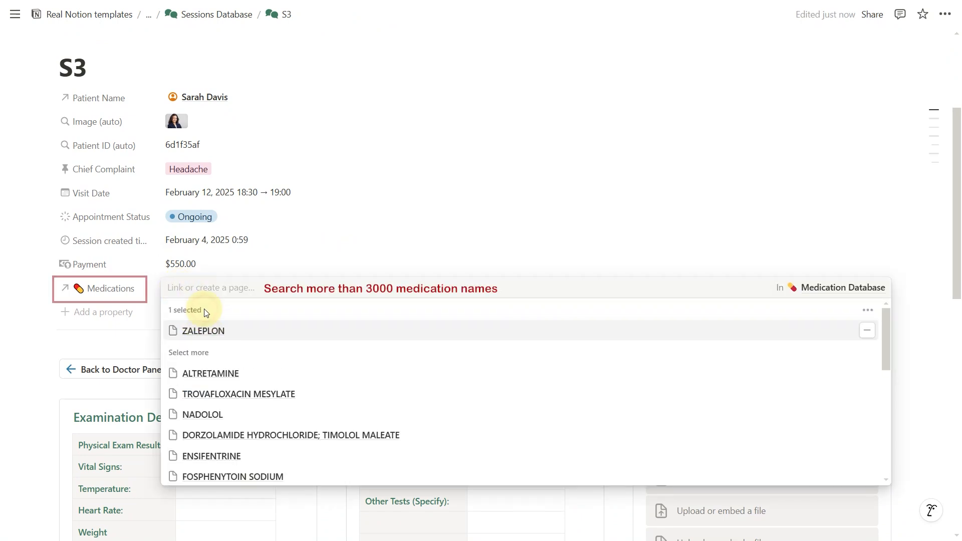
left_click(219, 377)
left_click(225, 389)
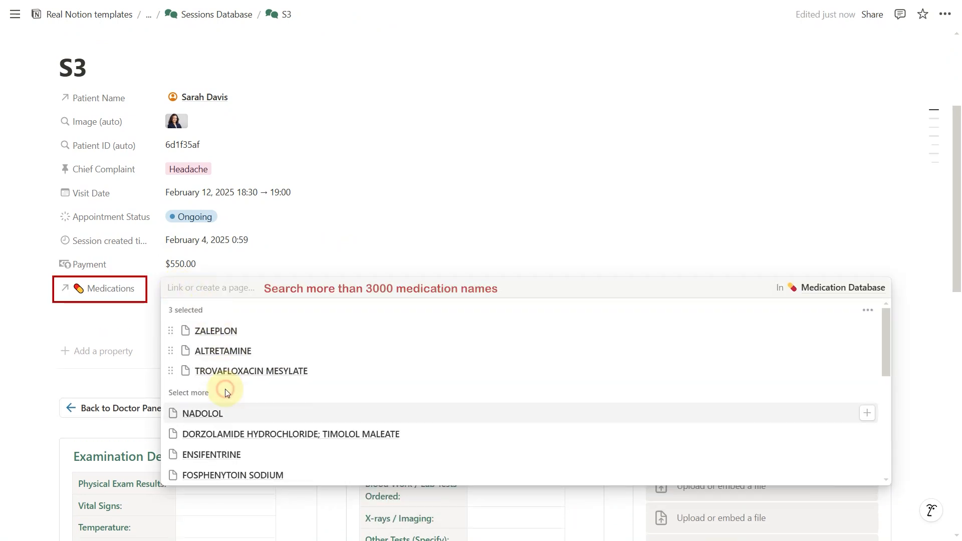
left_click(135, 336)
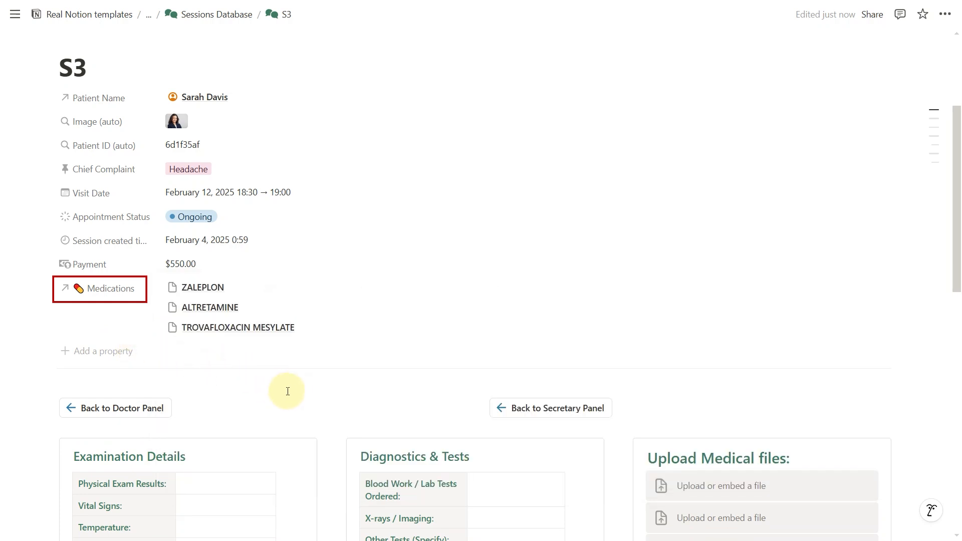
- Review the S3 session's examination, diagnostics, treatment plan, note and routine question sections, and return to the Doctor Panel
scroll(344, 391, "down", 7)
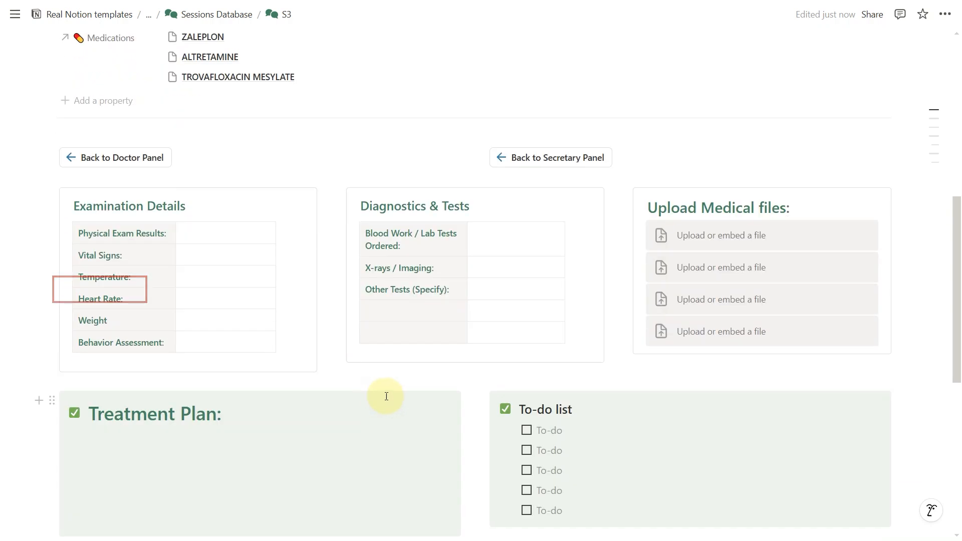
scroll(404, 389, "down", 1)
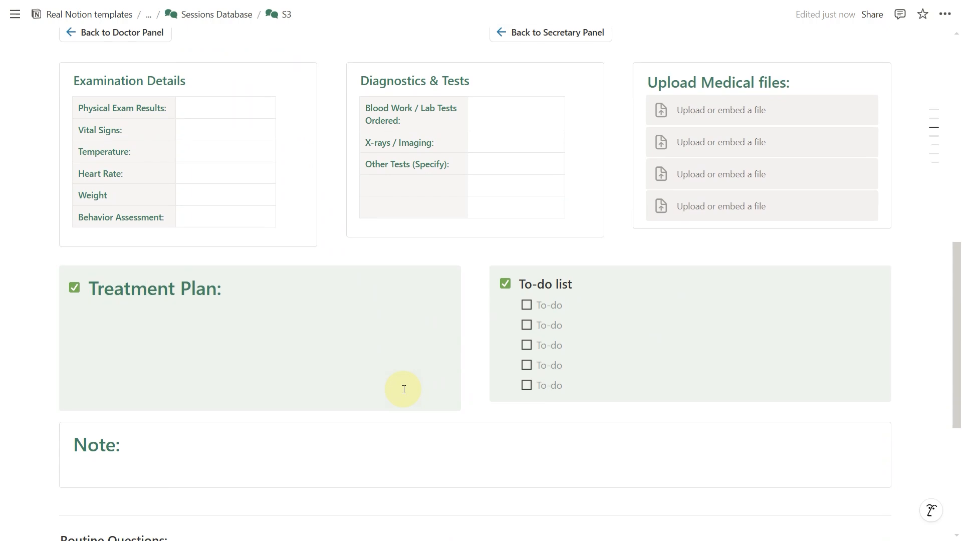
scroll(404, 389, "down", 4)
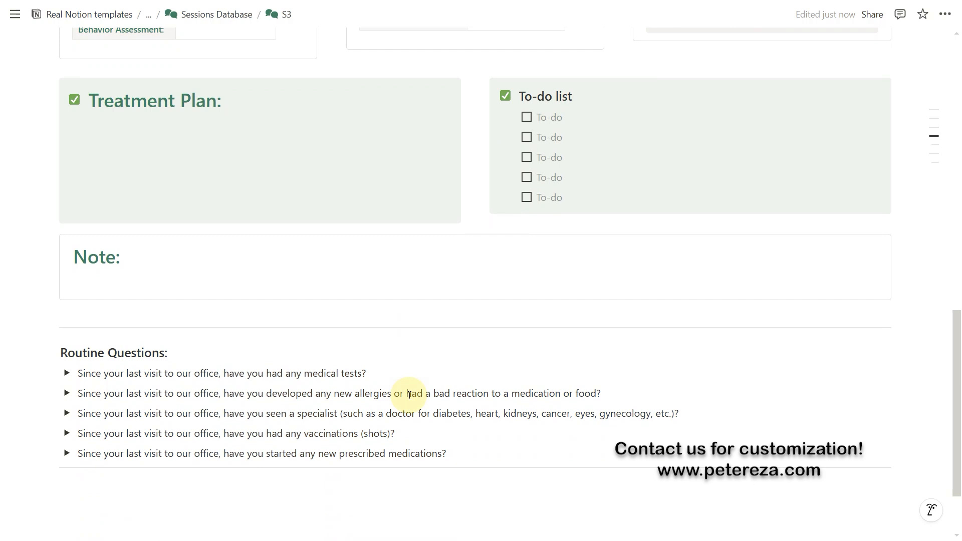
scroll(409, 395, "up", 12)
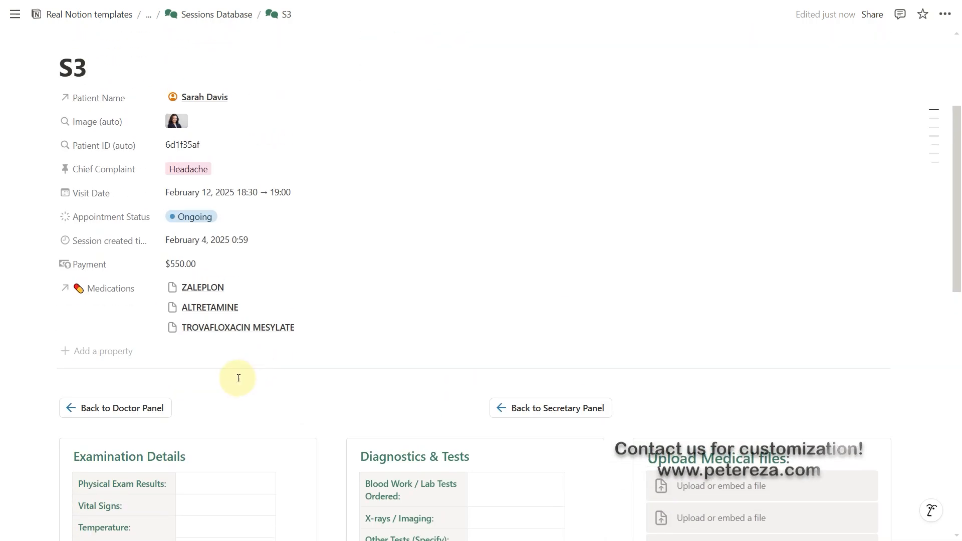
left_click(157, 407)
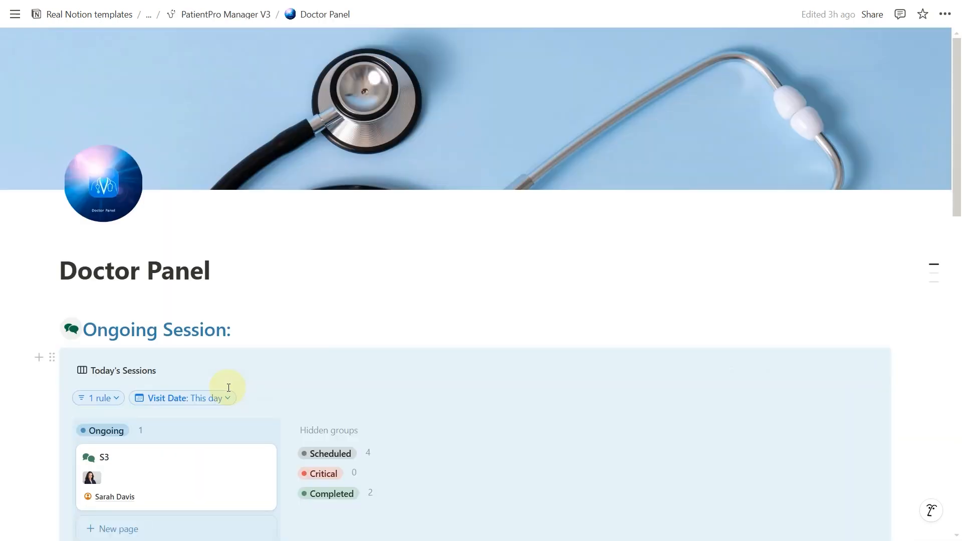
- Review the Today's Patients list and Patients Archives views under Patient Profiles, and switch back to Patient Profile (Ongoing)
scroll(229, 388, "down", 9)
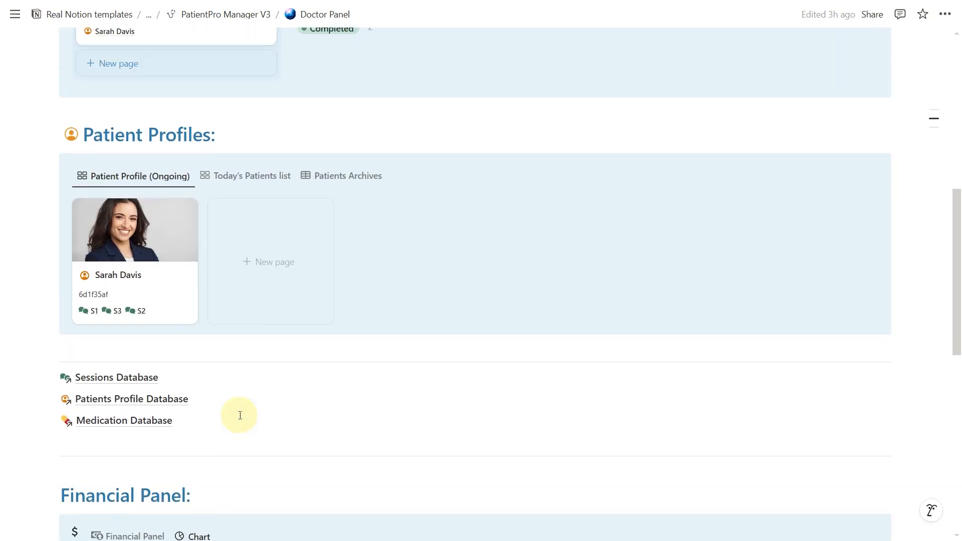
scroll(240, 416, "up", 1)
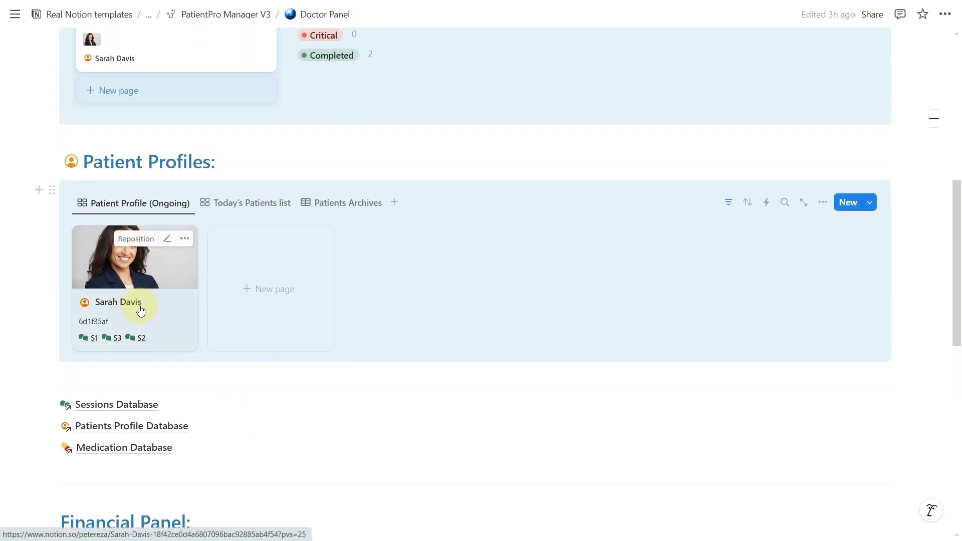
left_click(269, 213)
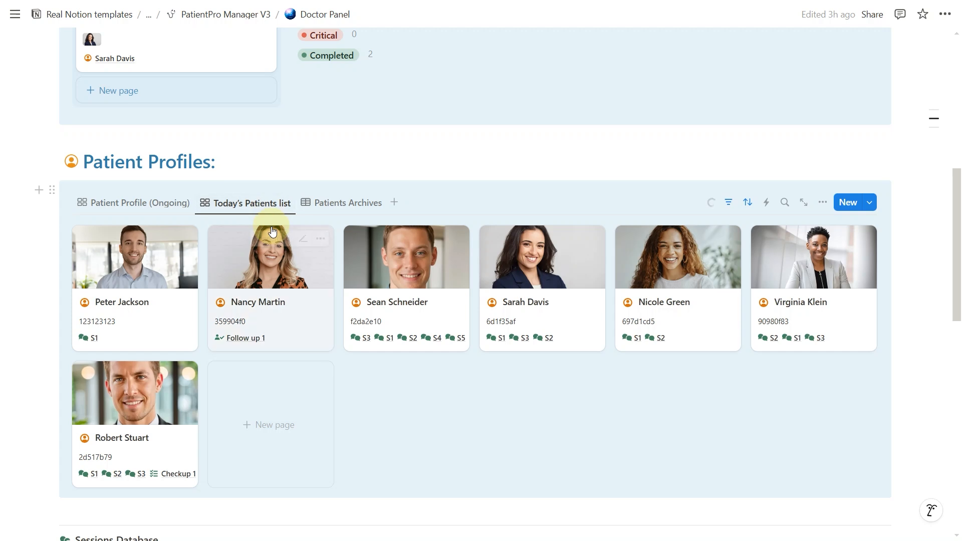
left_click(362, 203)
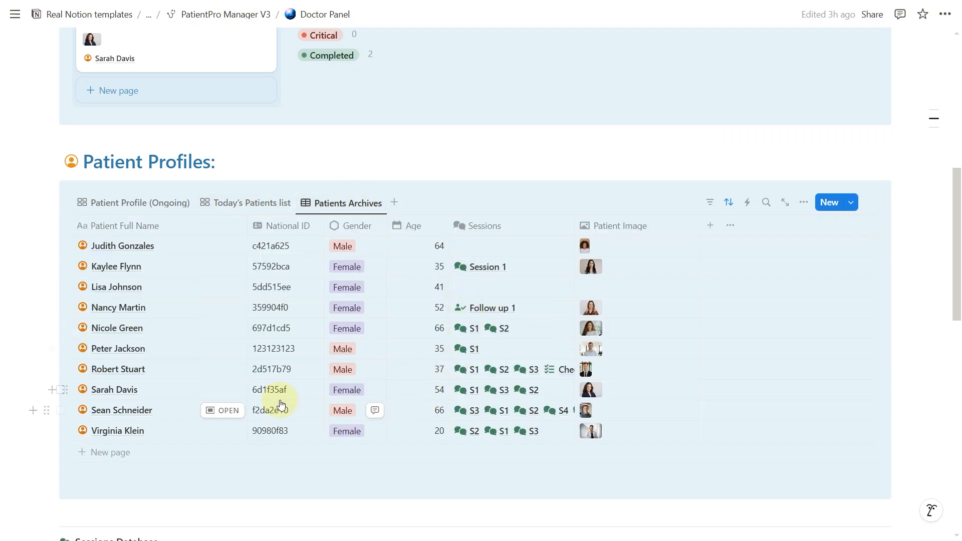
left_click(133, 203)
- Open the ongoing patient's profile, review the Patient Sessions List, and return to the Doctor Panel
left_click(198, 336)
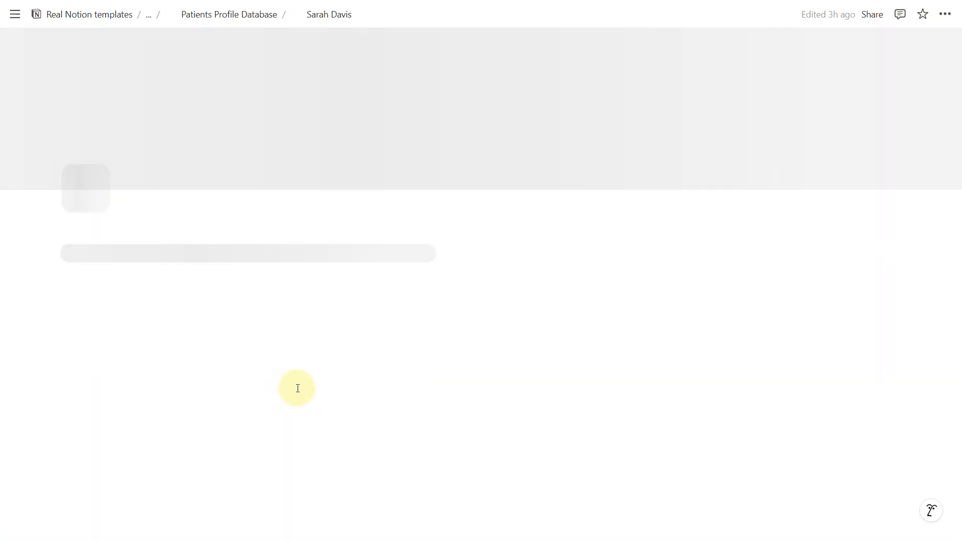
scroll(311, 393, "down", 5)
scroll(313, 399, "down", 9)
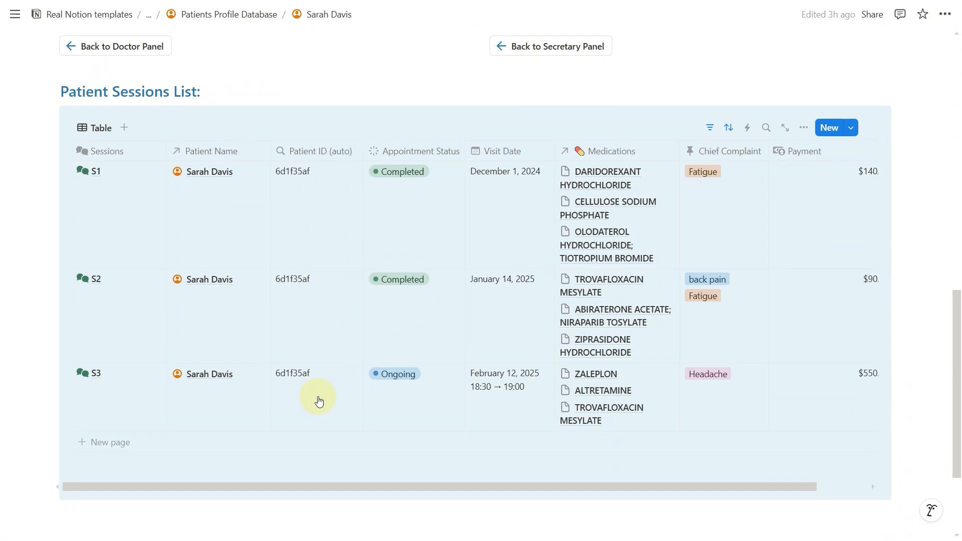
scroll(254, 323, "up", 3)
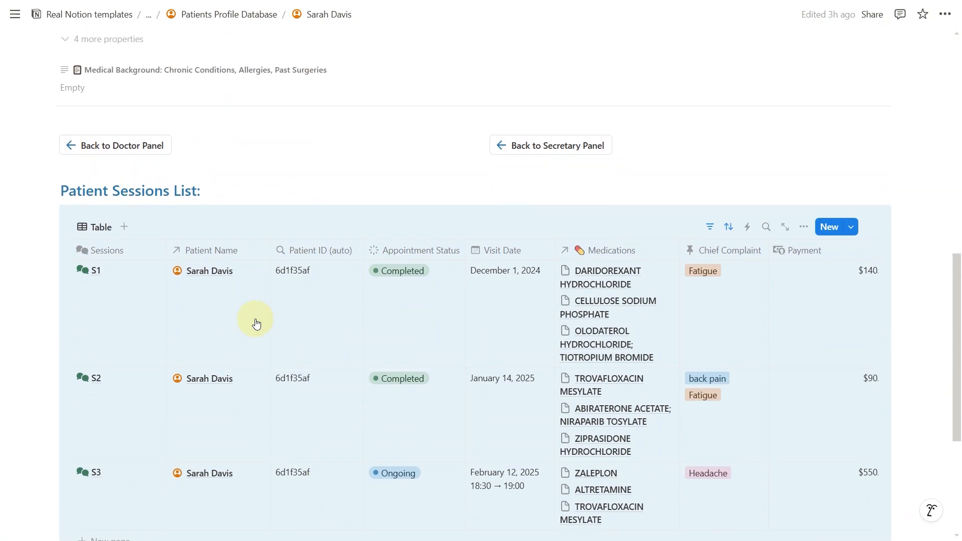
left_click(136, 178)
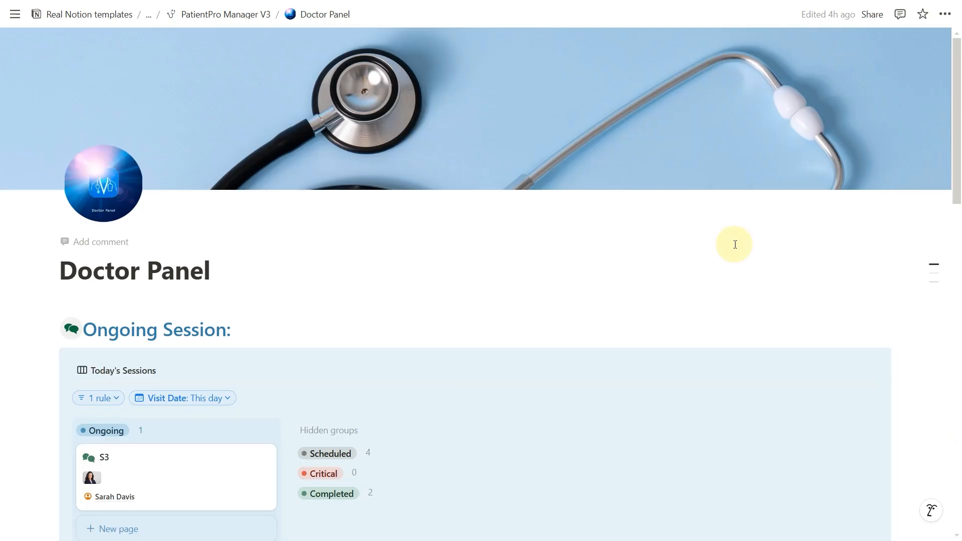
- Try the vertical bar, horizontal bar and donut types on the Financial Panel chart, and set it back to a line chart
scroll(735, 245, "down", 15)
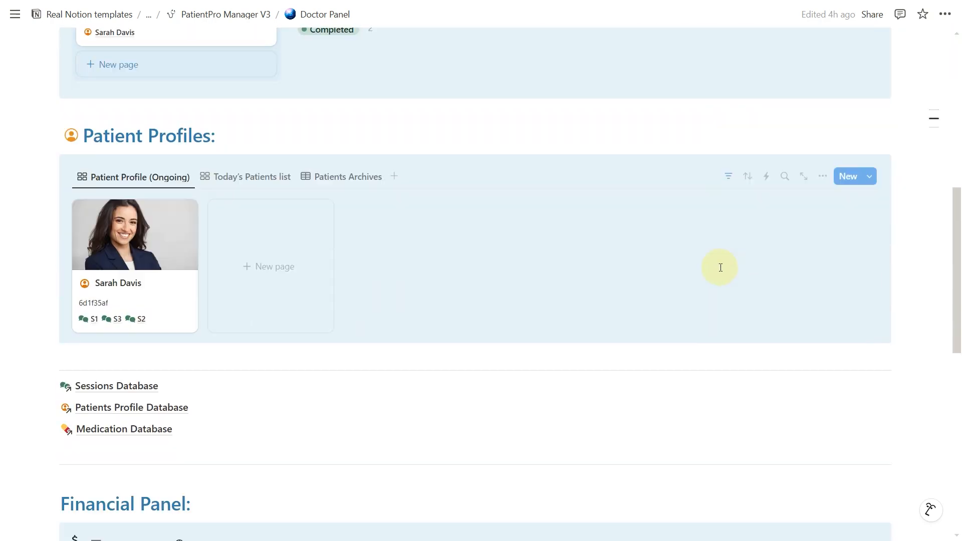
scroll(715, 303, "down", 4)
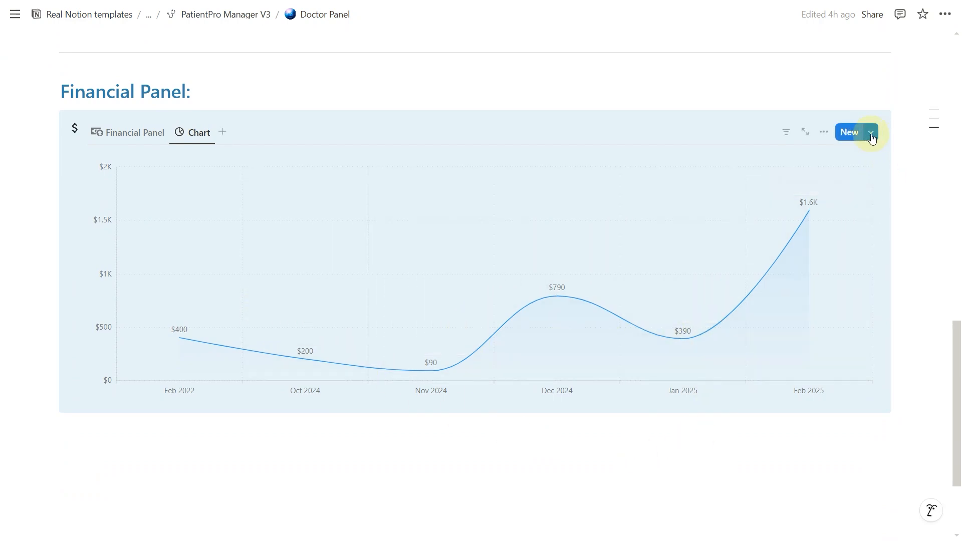
left_click(823, 134)
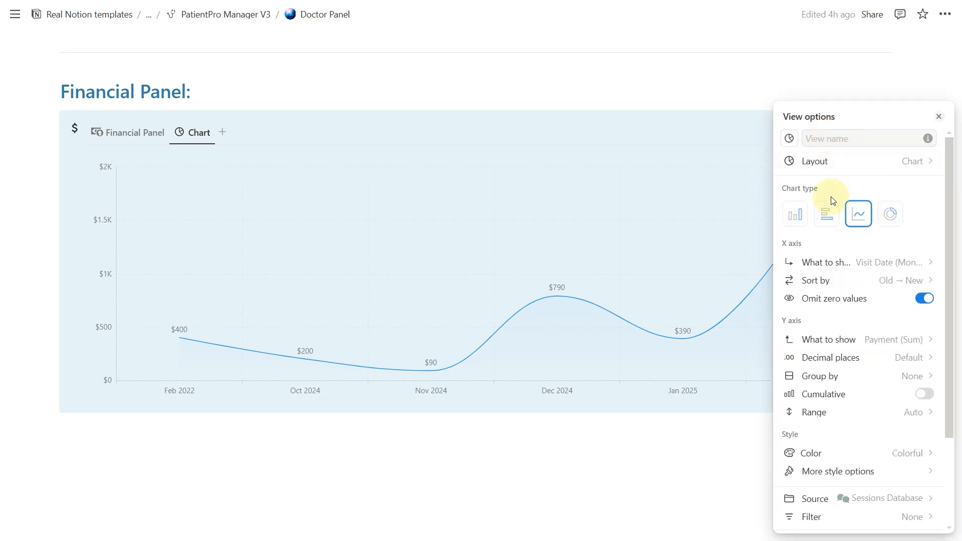
left_click(799, 218)
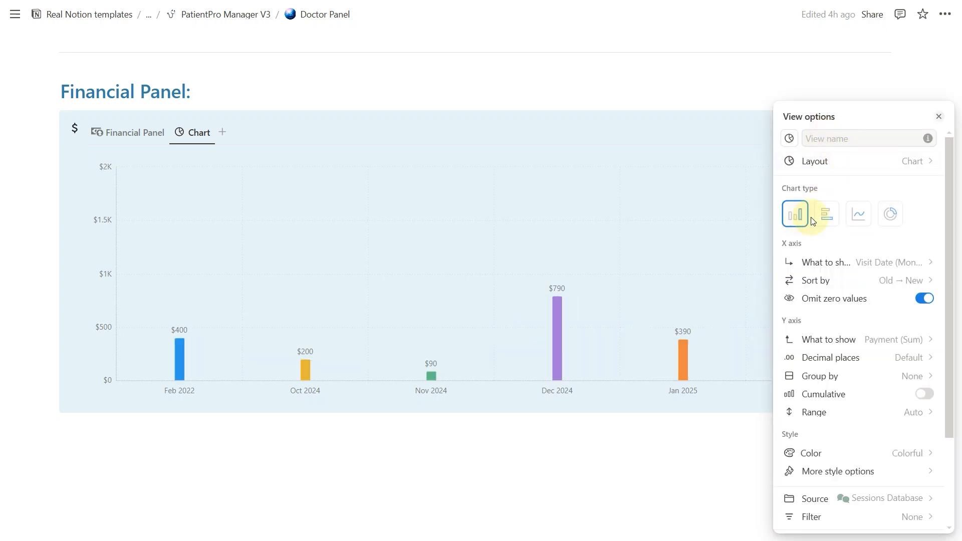
left_click(829, 218)
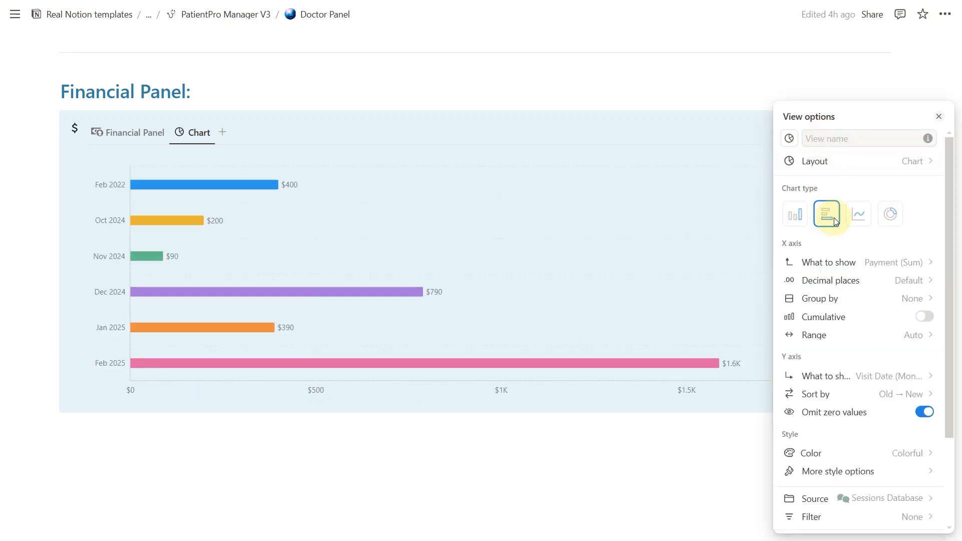
left_click(869, 220)
left_click(895, 217)
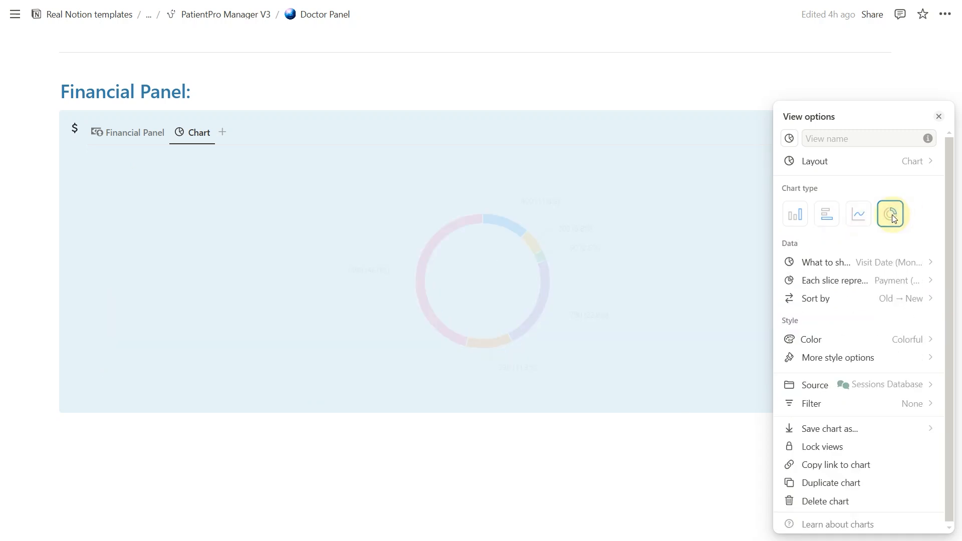
left_click(859, 225)
left_click(662, 444)
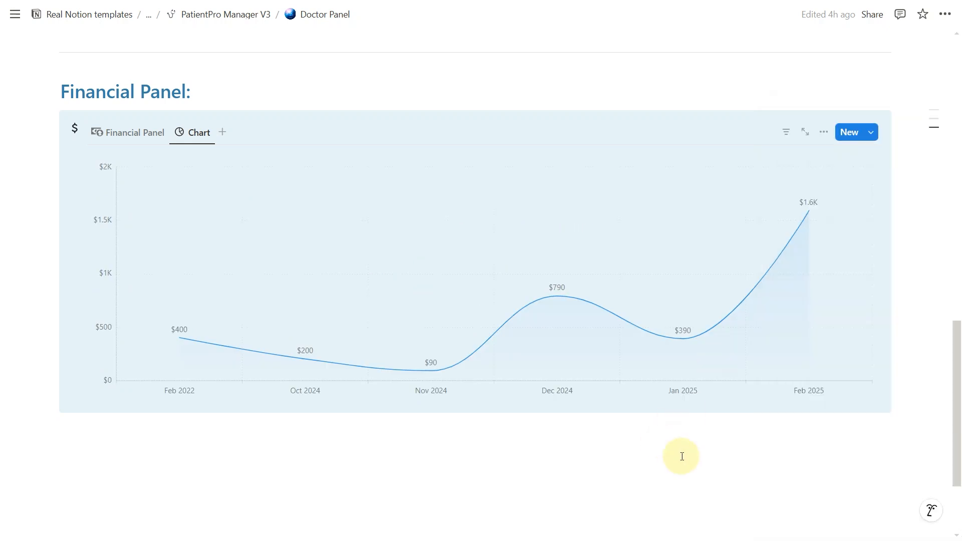
- Go back to the PatientPro Manager V3 main page
scroll(595, 400, "up", 2)
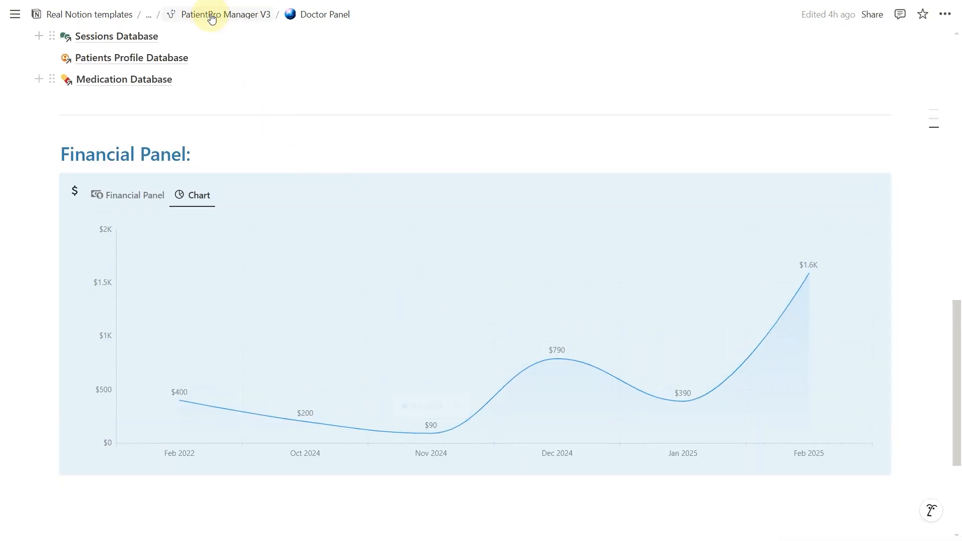
left_click(239, 15)
scroll(727, 426, "down", 4)
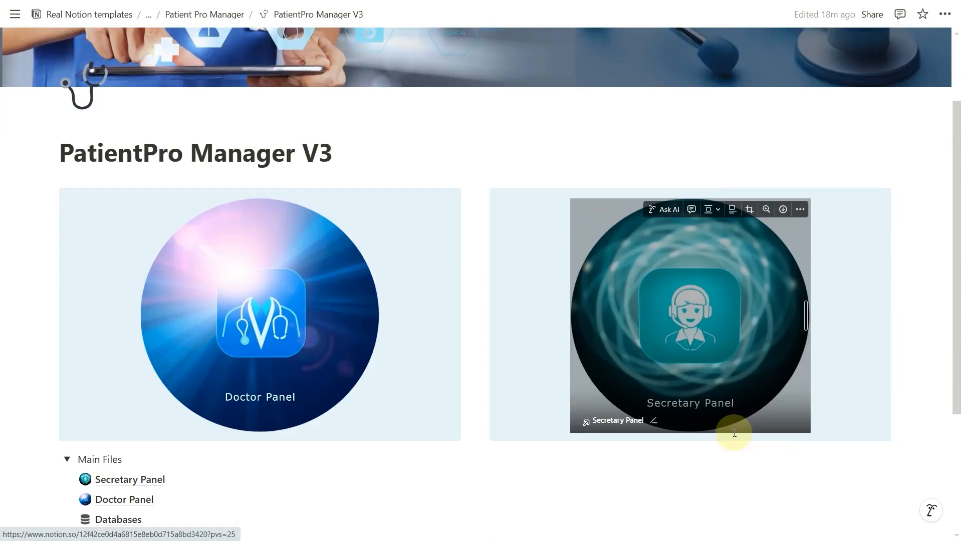